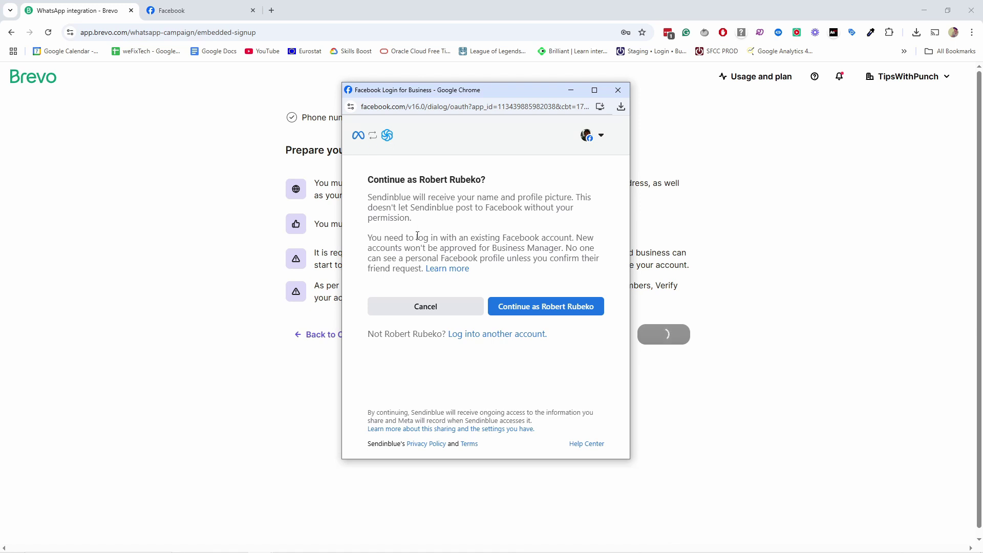
# - Authorise the Facebook account for Brevo and submit The Spot's business information with Netherlands as the country
pyautogui.click(525, 310)
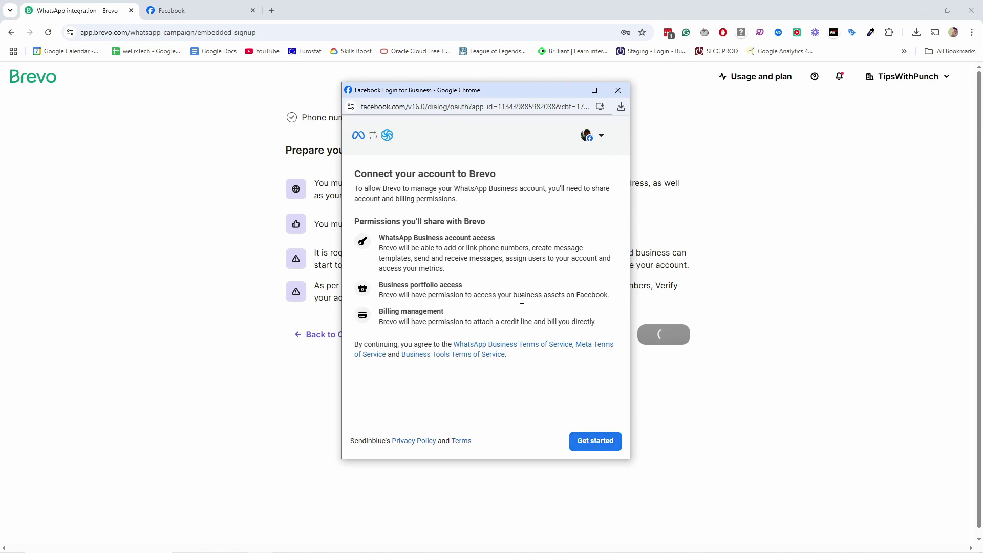
pyautogui.click(583, 443)
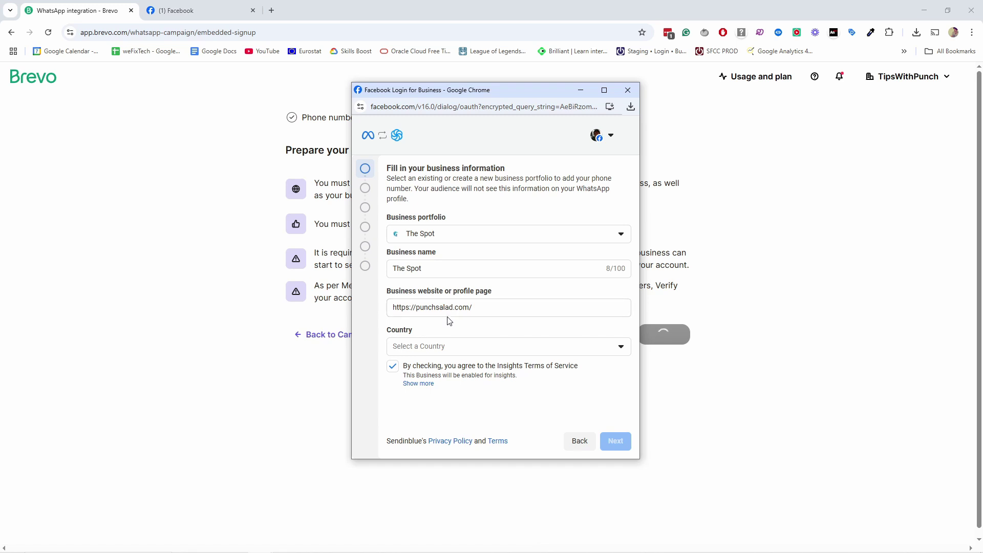
pyautogui.click(419, 347)
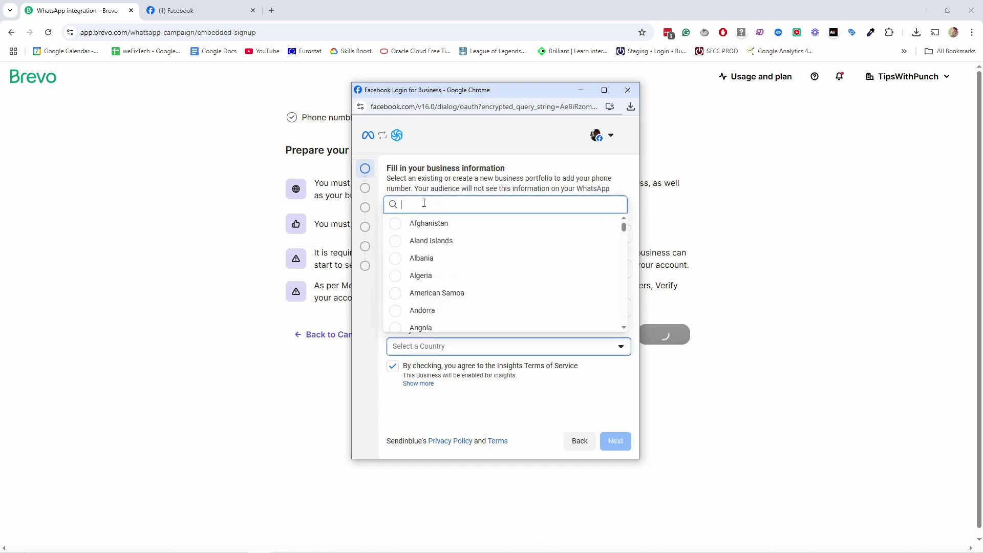
pyautogui.write('neth')
pyautogui.click(439, 326)
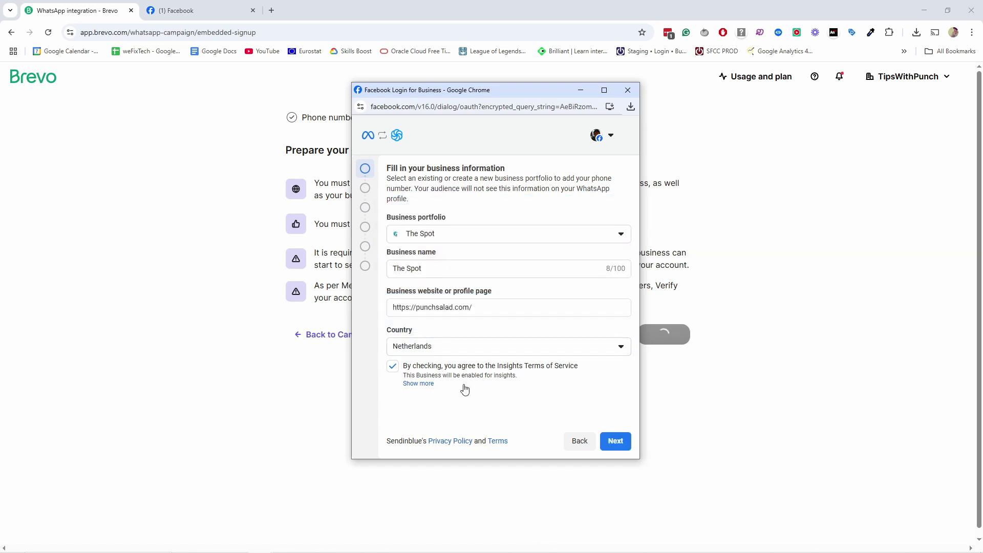
pyautogui.click(617, 443)
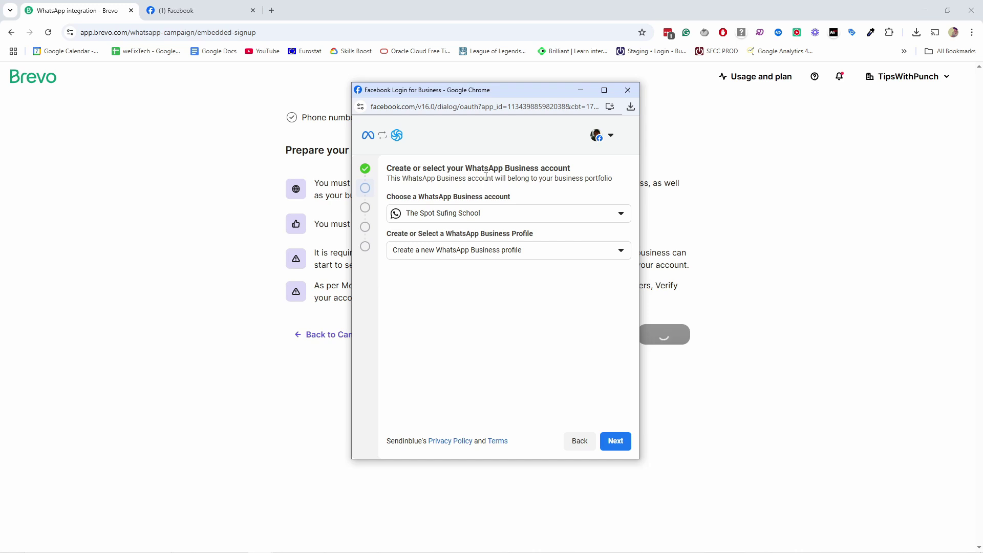
# - Check the available WhatsApp Business account choices and look up the Facebook page's linked WhatsApp settings by searching for "whatsapp"
pyautogui.click(449, 221)
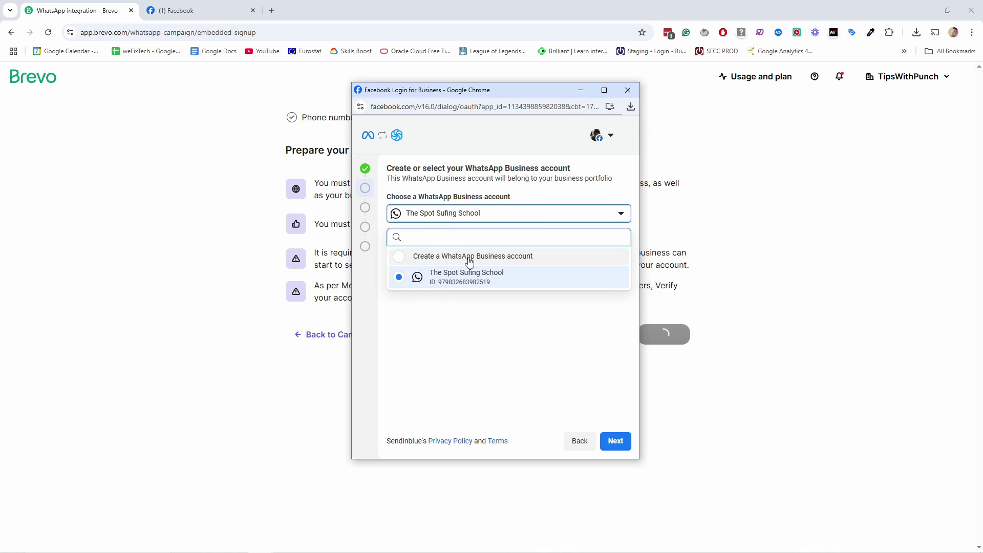
pyautogui.click(475, 190)
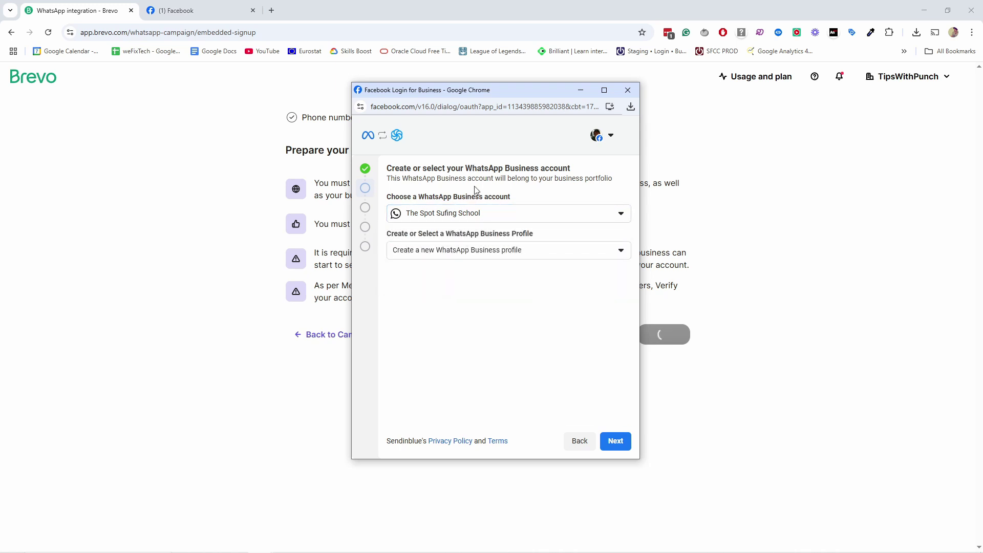
pyautogui.click(193, 12)
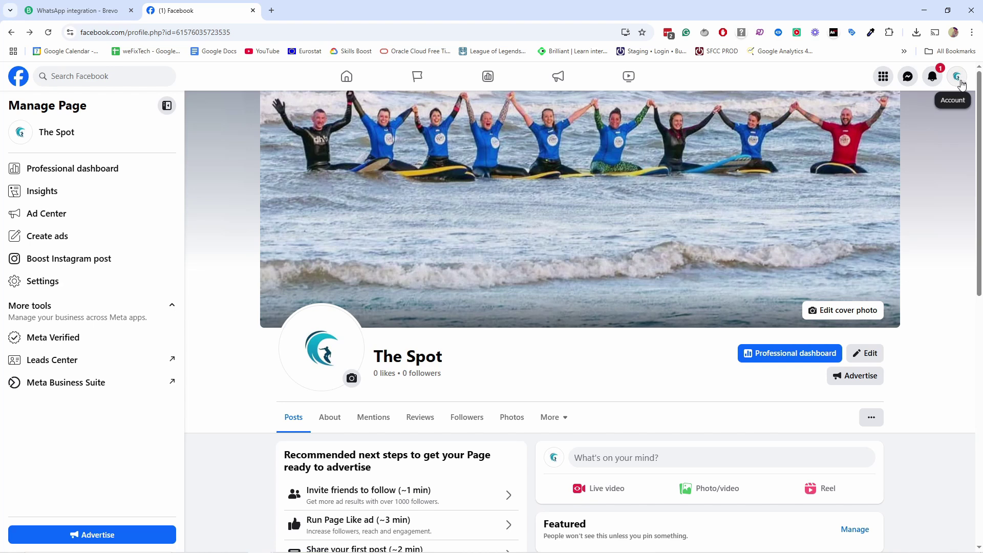
pyautogui.click(56, 283)
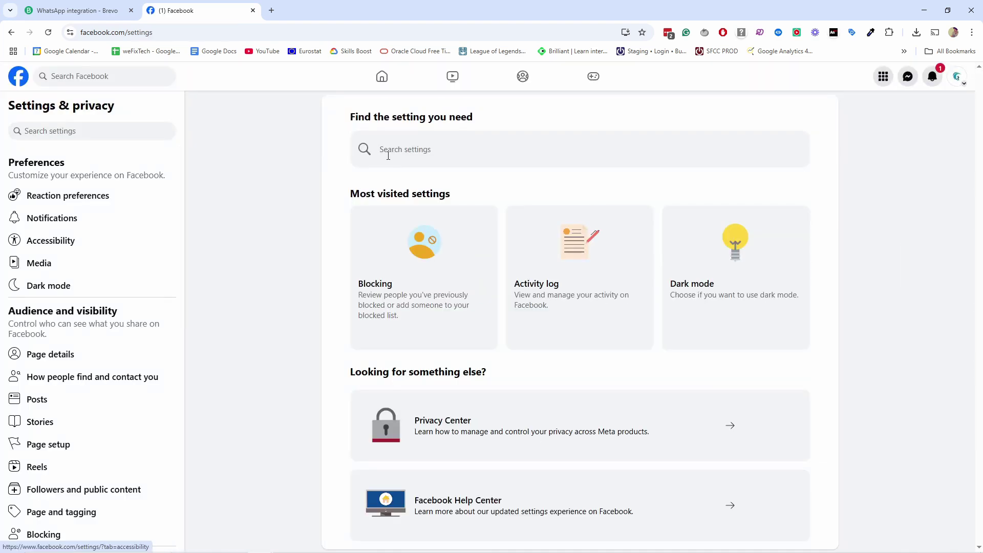
pyautogui.write('what')
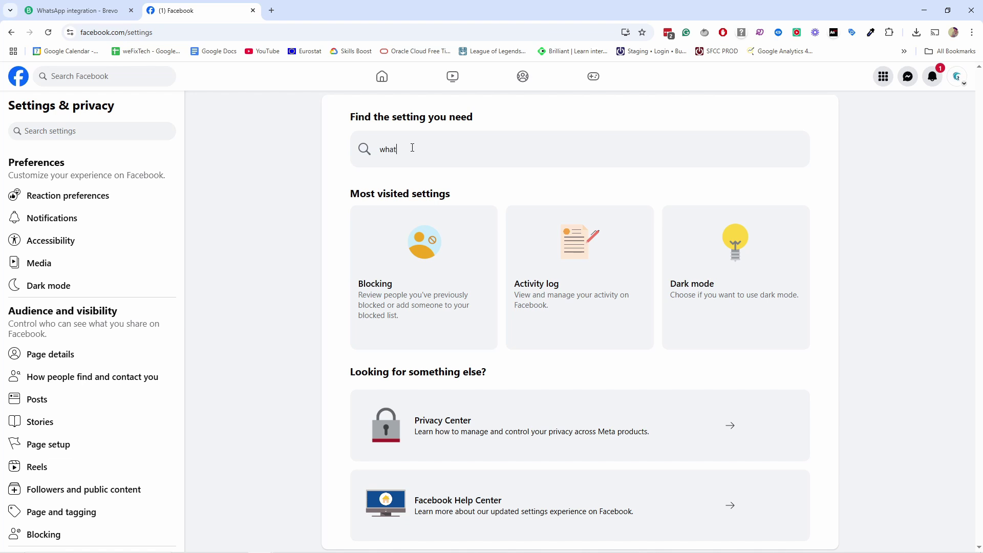
pyautogui.write('sapp')
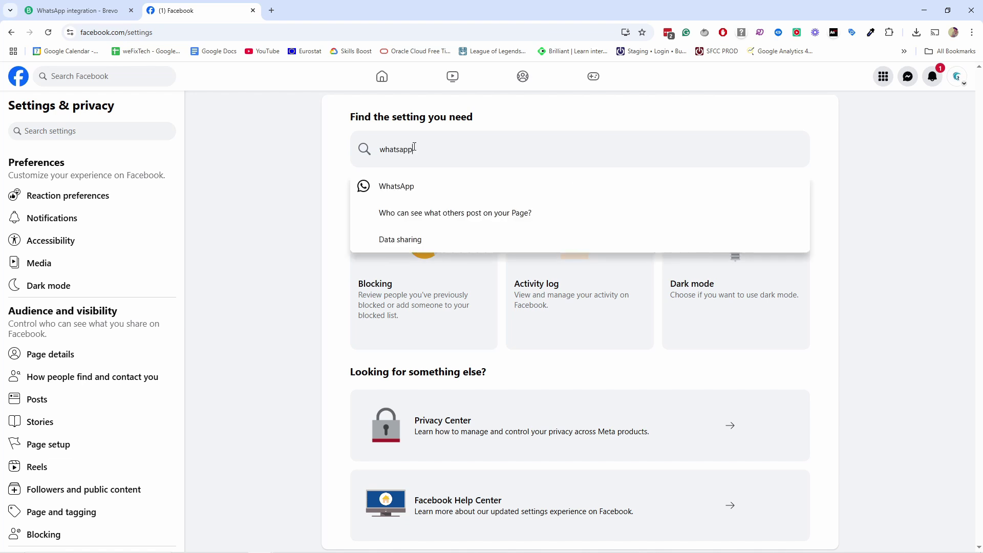
pyautogui.click(412, 193)
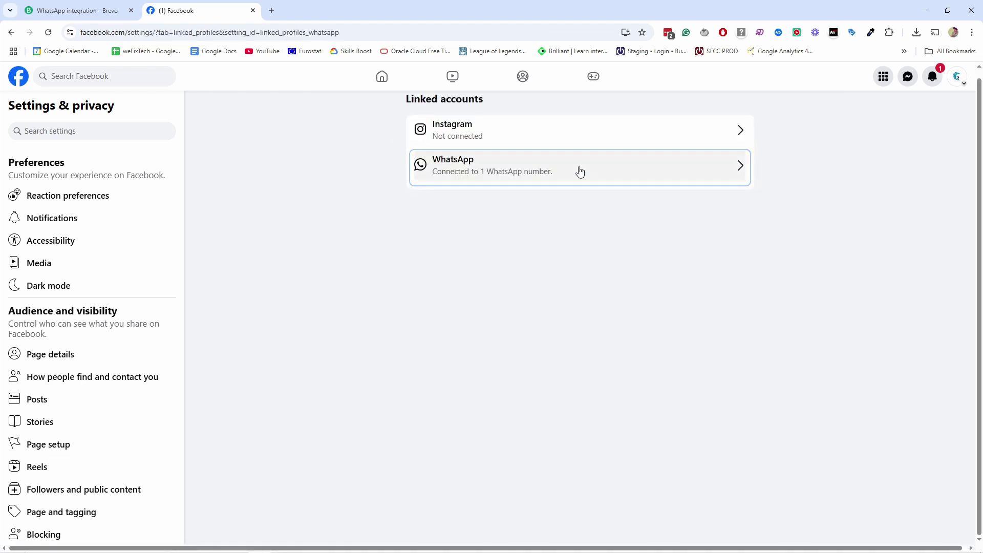
pyautogui.click(490, 173)
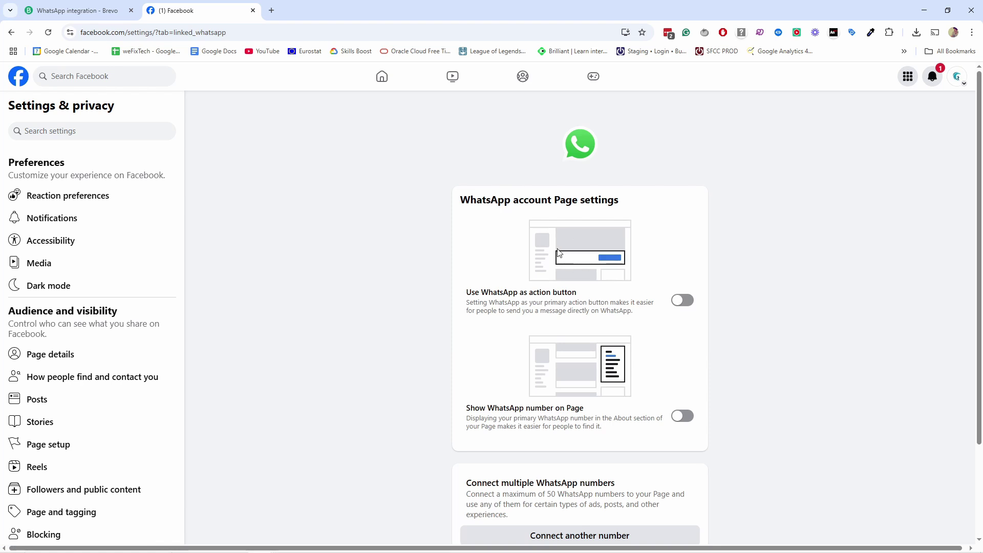
pyautogui.scroll(-1, 562, 257)
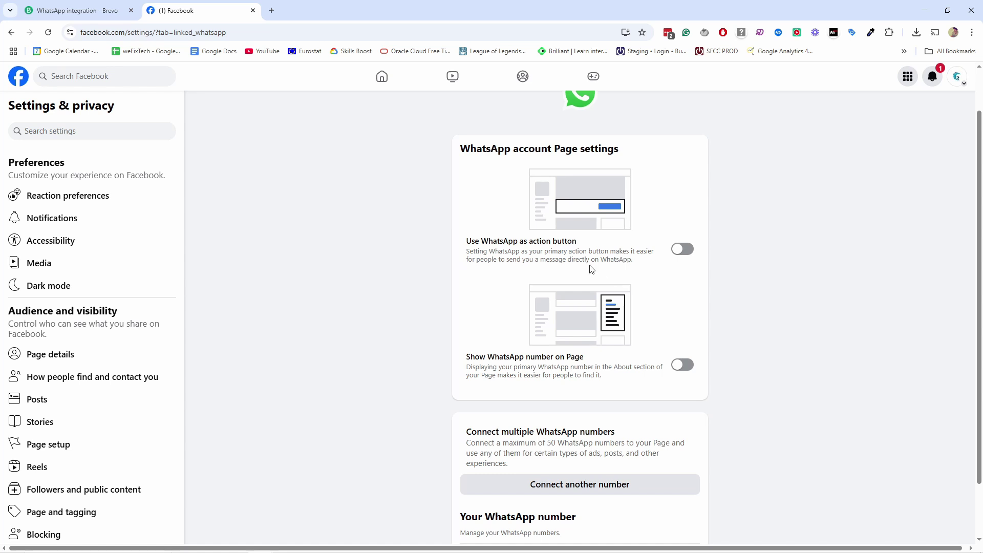
# - Return to the Facebook login window and continue with The Spot Sufing School account and a new WhatsApp Business profile
pyautogui.hotkey('ctrl', 'Tab')
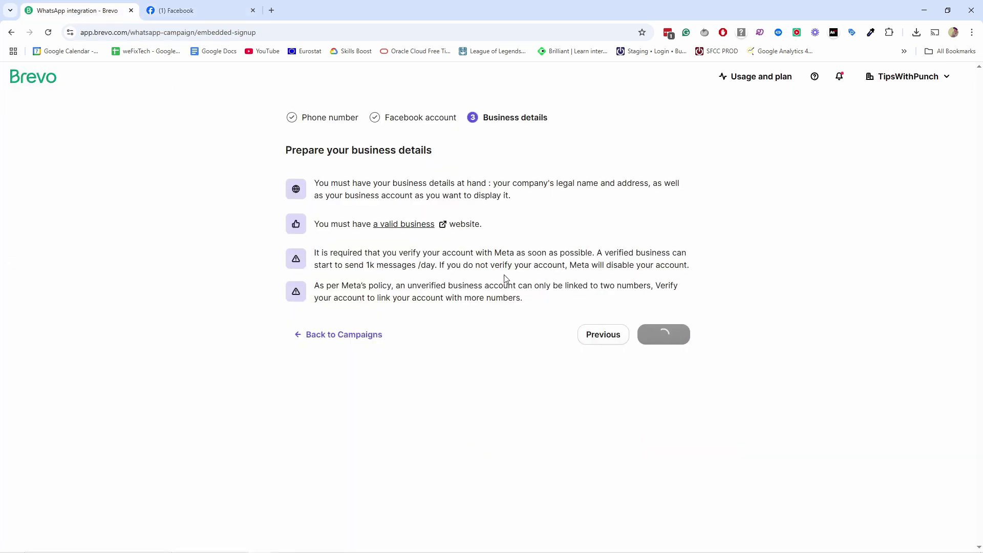
pyautogui.hotkey('alt', 'Tab')
pyautogui.press('Tab')
pyautogui.press('Tab')
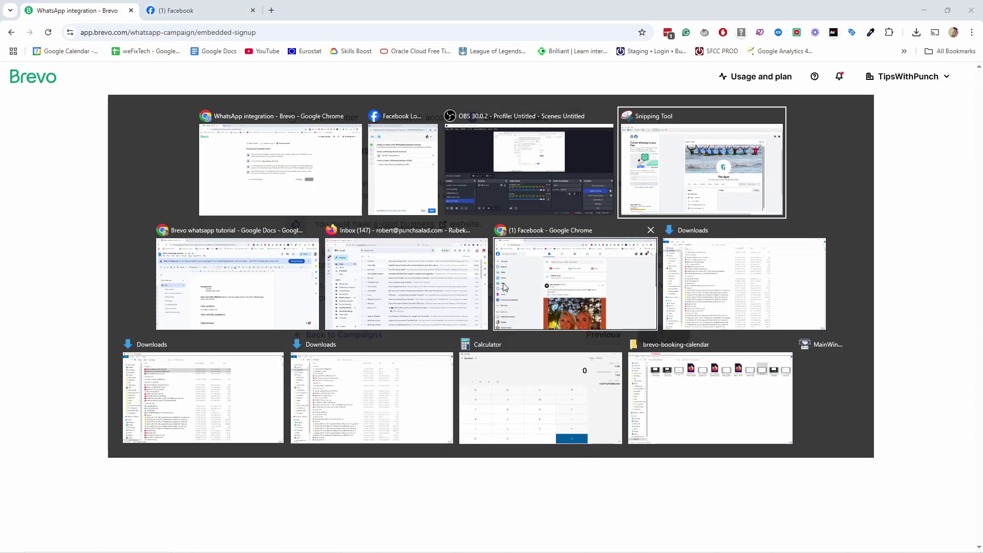
pyautogui.click(436, 209)
pyautogui.click(440, 211)
pyautogui.click(437, 275)
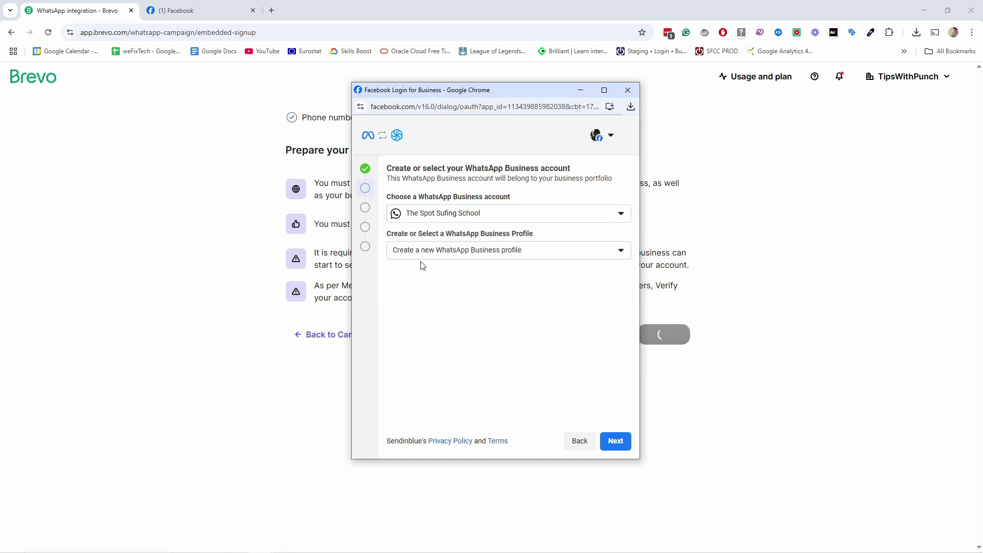
pyautogui.click(468, 252)
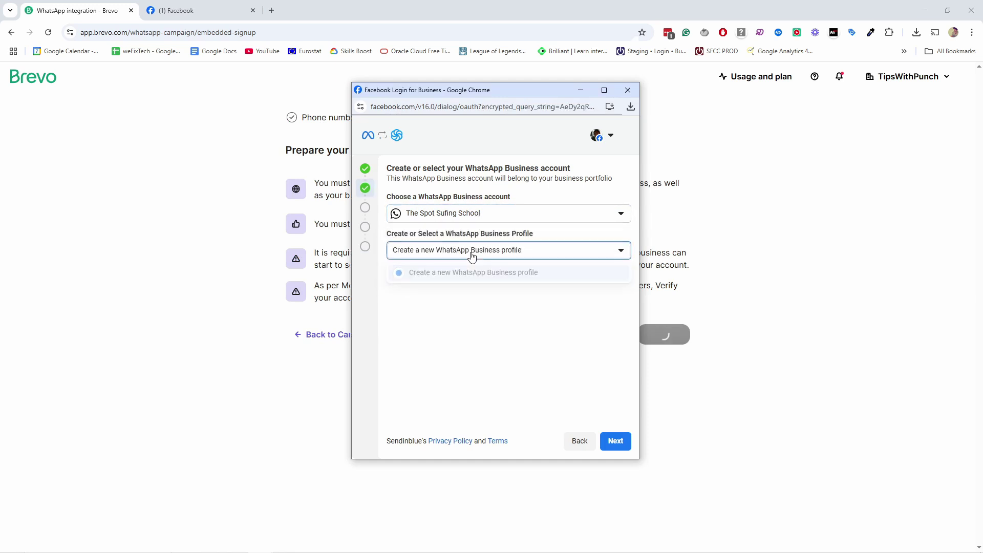
pyautogui.click(466, 273)
pyautogui.click(614, 442)
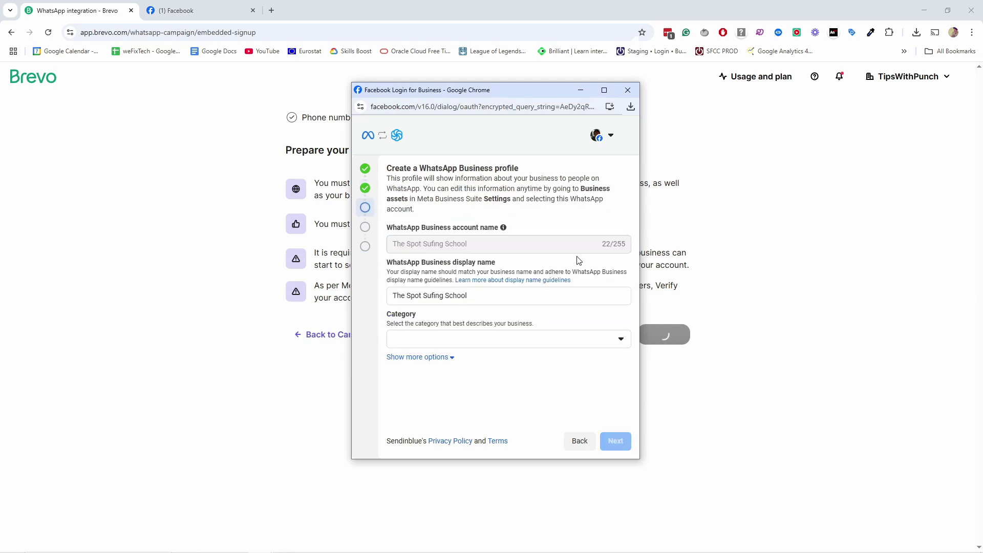
# - Set the WhatsApp Business profile's category to Education and continue to the phone number stage
pyautogui.click(435, 342)
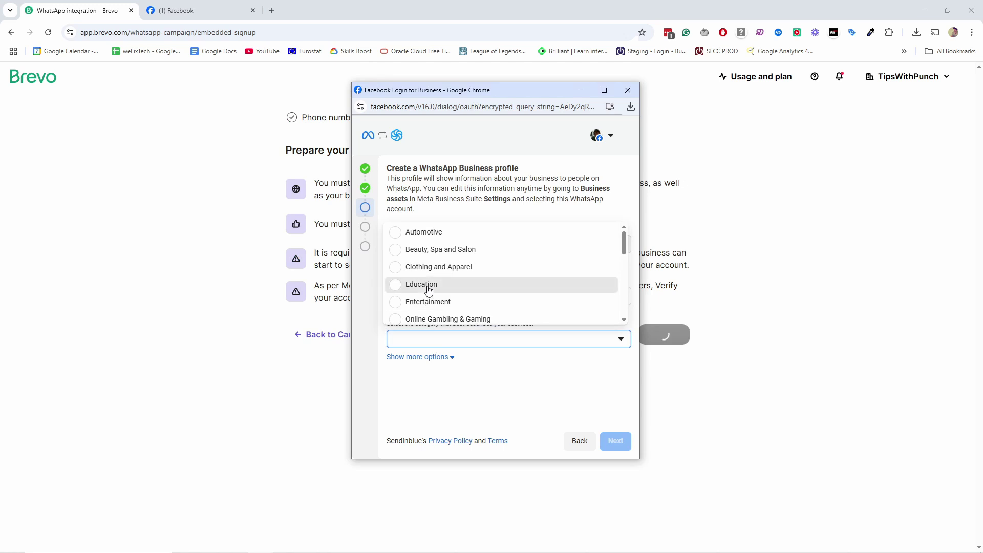
pyautogui.click(429, 287)
pyautogui.click(615, 441)
# - Add the business phone number with country code NL +31 and request its verification by text message
pyautogui.click(435, 224)
pyautogui.write('nl')
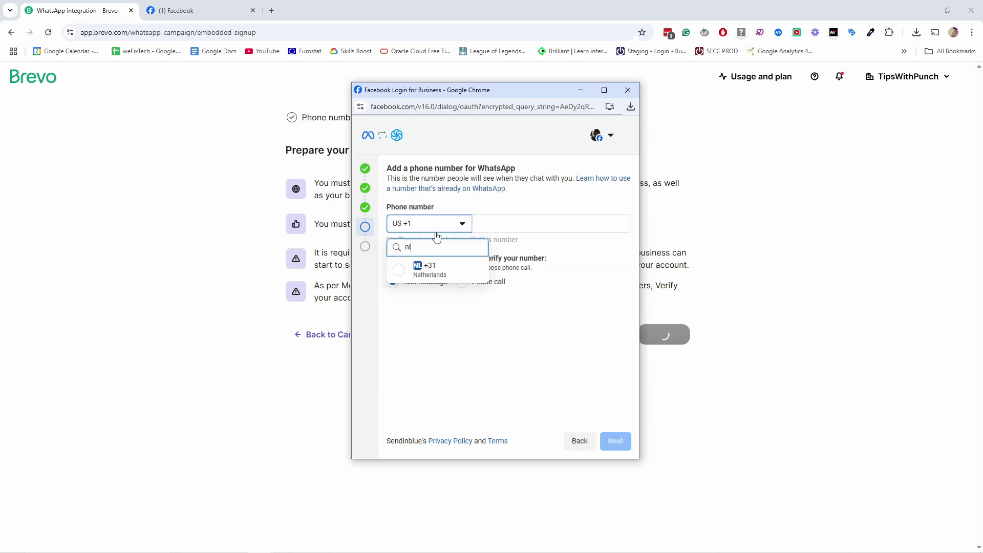
pyautogui.click(429, 269)
pyautogui.click(512, 224)
pyautogui.write('631')
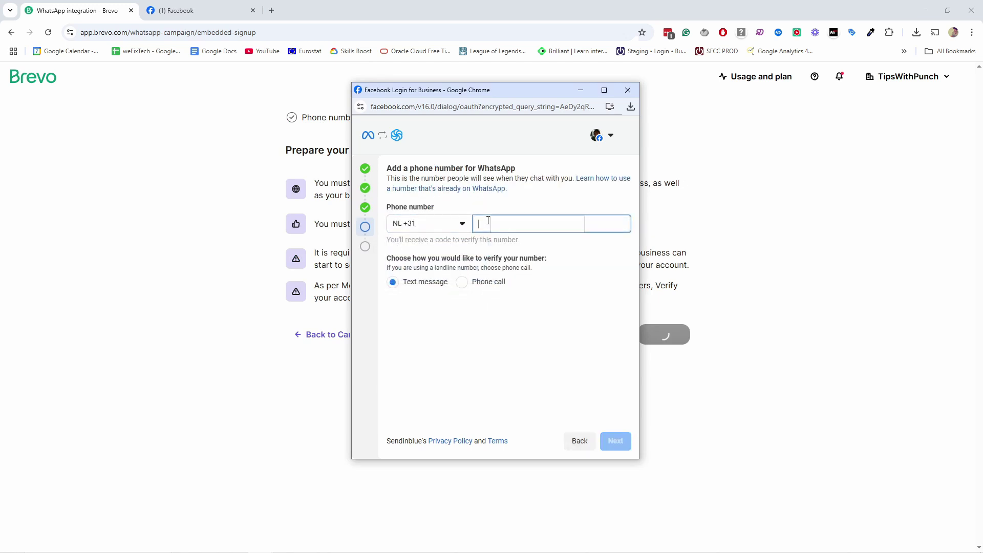
pyautogui.click(615, 441)
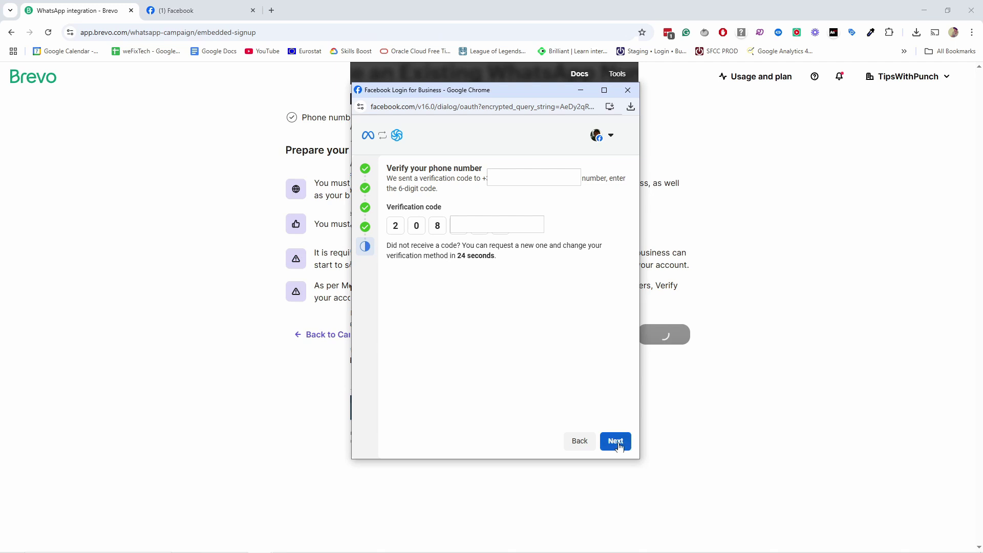
# - Submit the phone verification code and approve Sendinblue's request to access the business and WhatsApp accounts
pyautogui.click(615, 442)
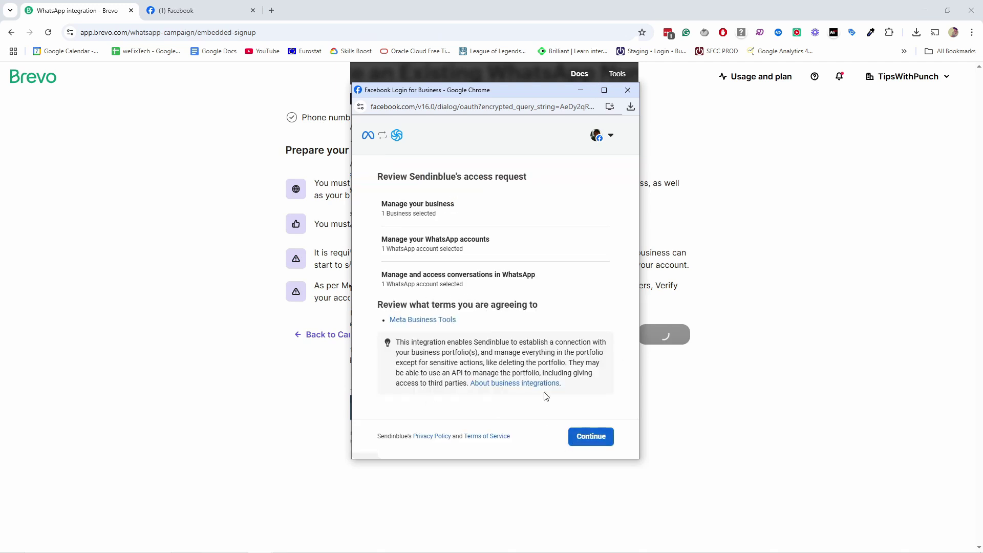
pyautogui.click(588, 438)
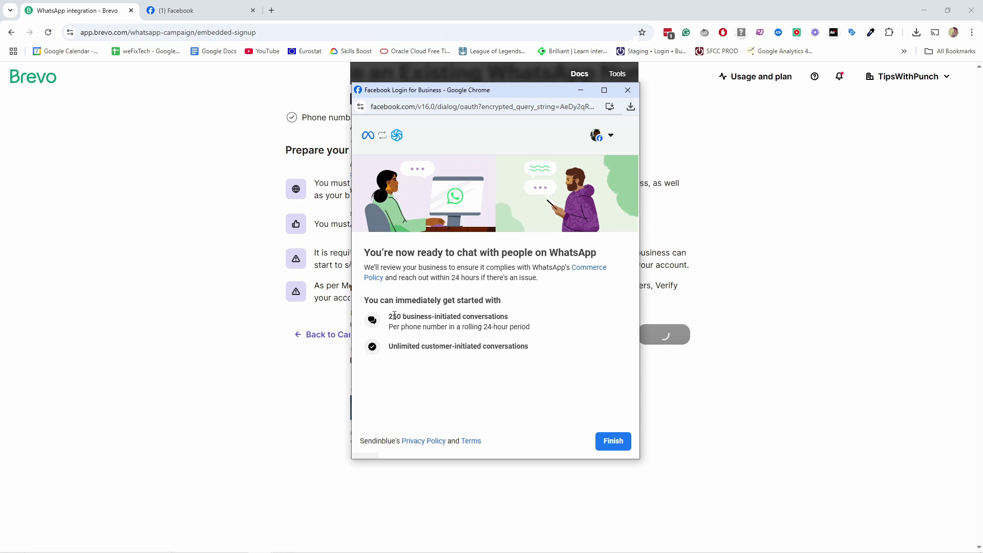
# - Finish the WhatsApp signup and open the Summer Sale draft campaign for editing
pyautogui.moveTo(395, 316); pyautogui.dragTo(461, 315)
pyautogui.click(518, 314)
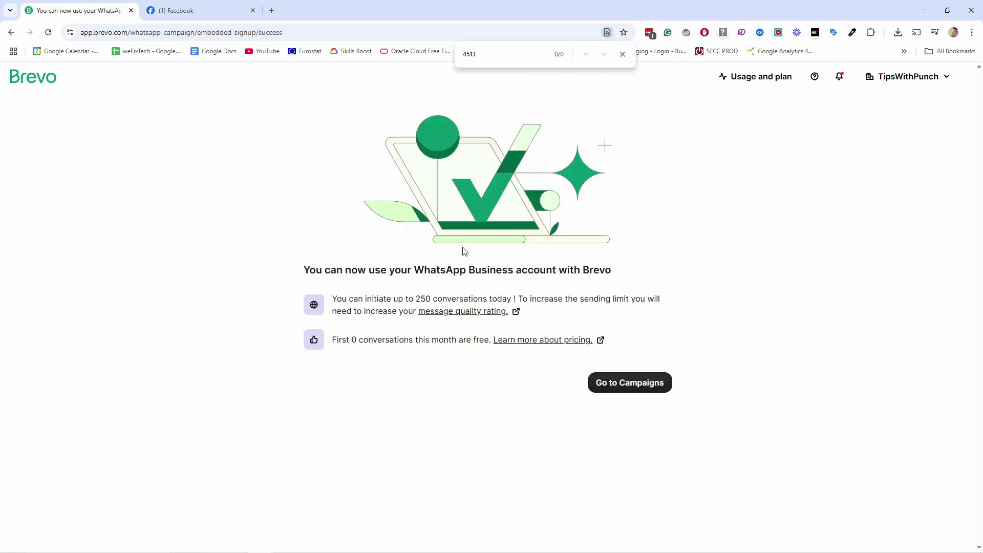
pyautogui.click(615, 389)
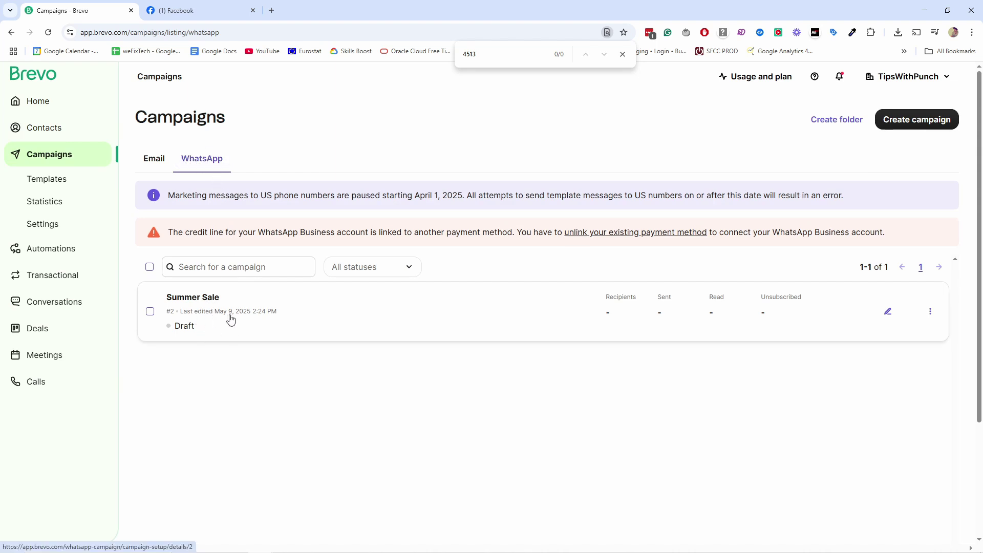
pyautogui.click(887, 311)
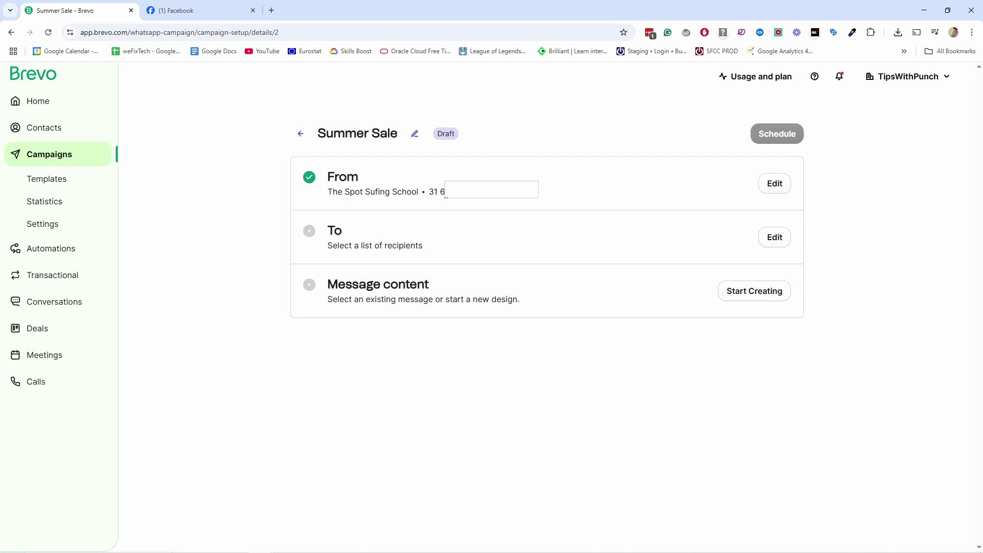
# - Set the Summer Sale campaign's recipients to the test Whatsapp list from Your First Folder and save
pyautogui.click(781, 242)
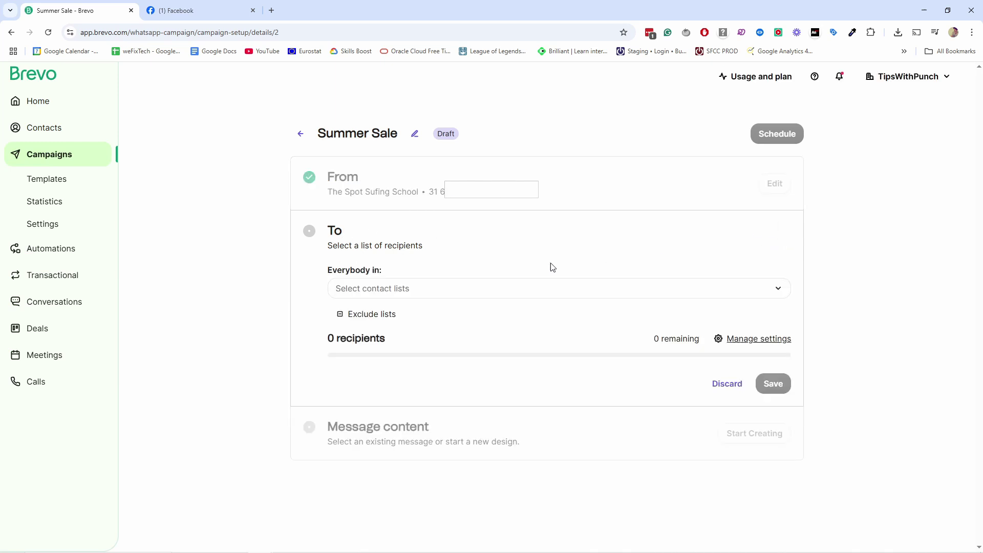
pyautogui.click(424, 293)
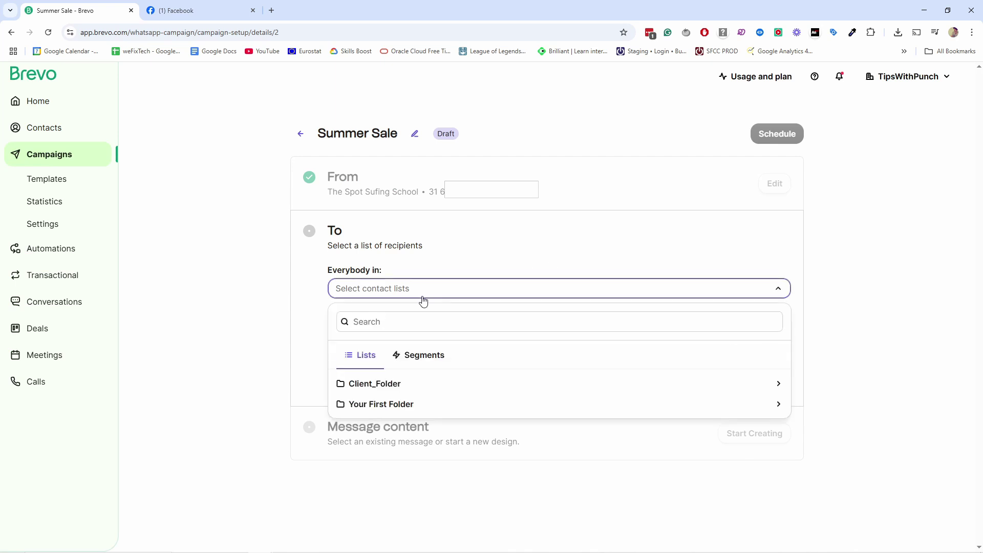
pyautogui.click(396, 407)
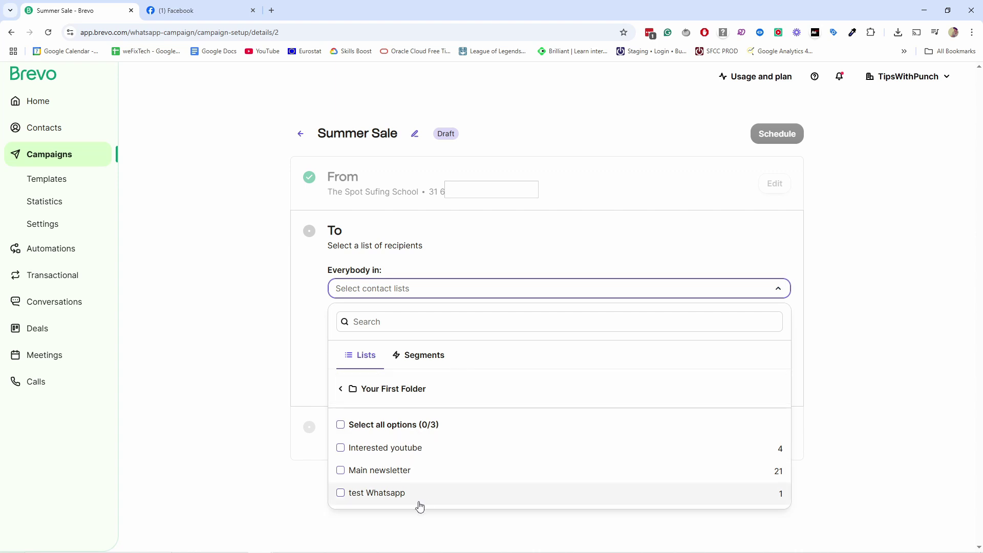
pyautogui.click(341, 493)
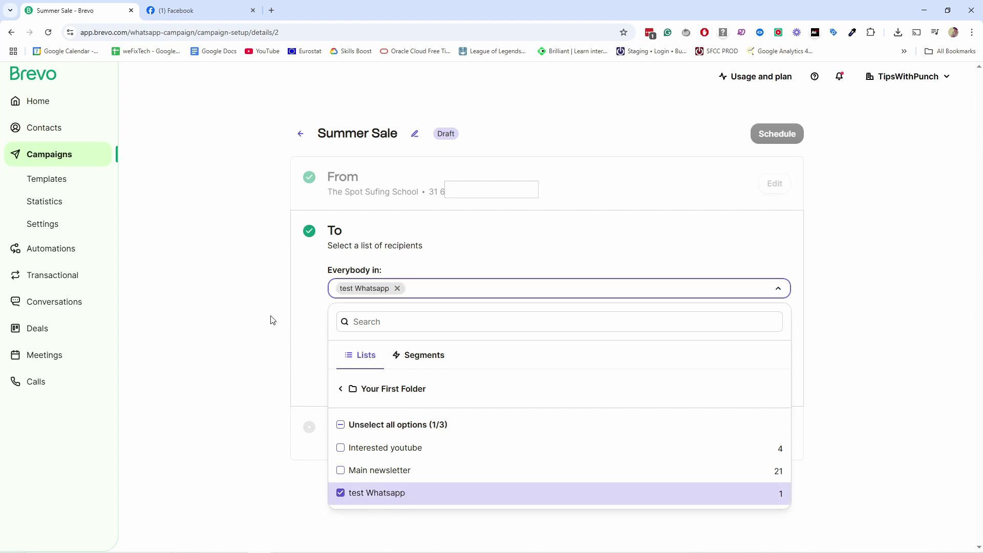
pyautogui.click(289, 325)
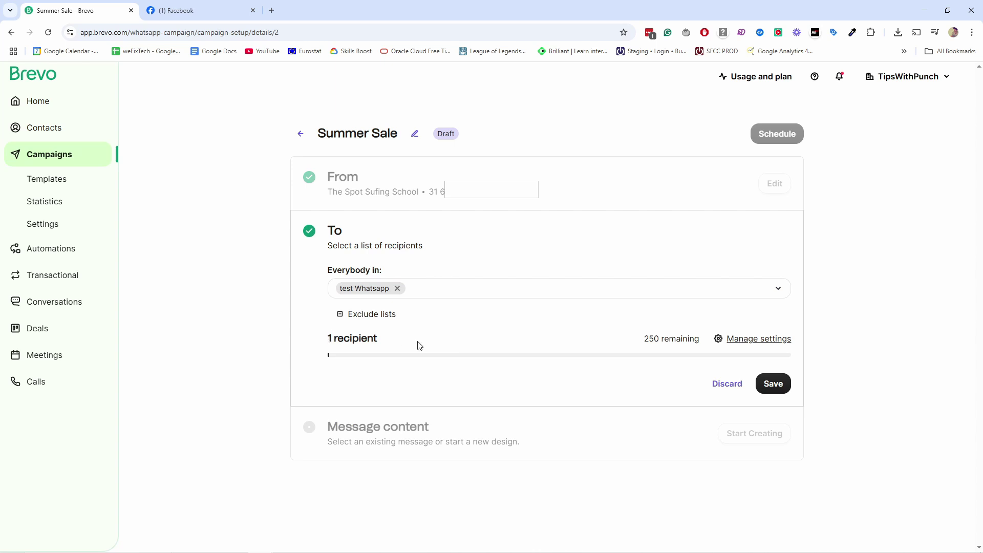
pyautogui.click(778, 388)
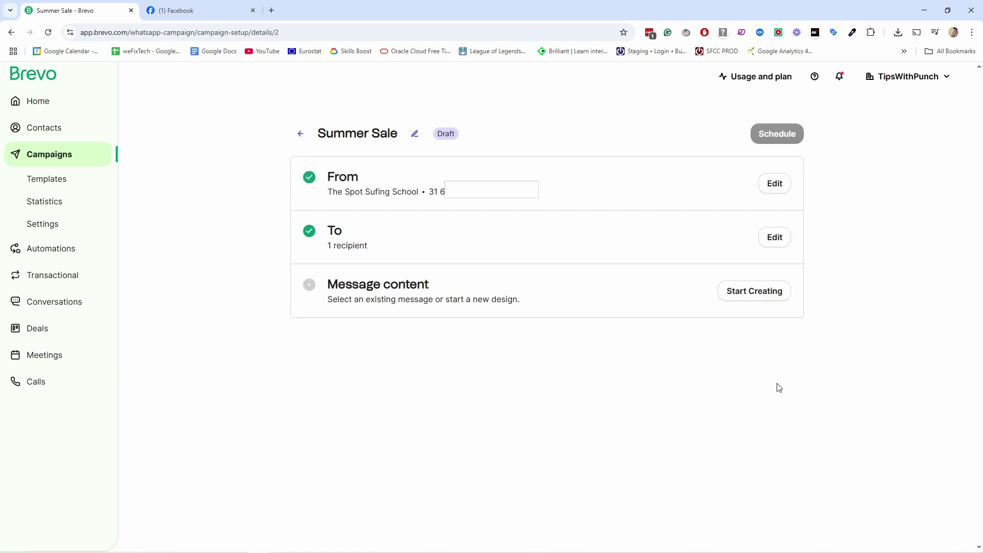
# - Start the campaign's message from scratch as an English Marketing template named summer_campaign
pyautogui.click(756, 294)
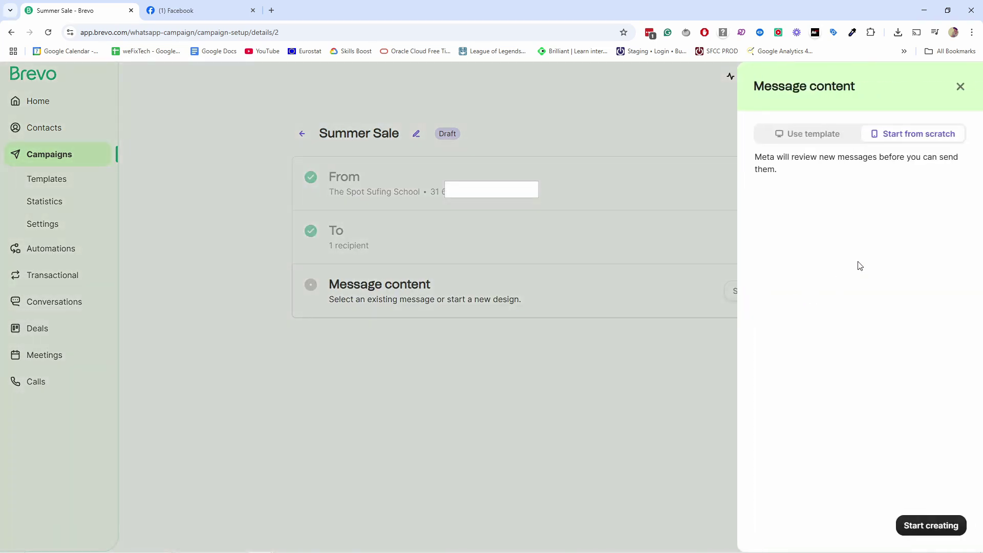
pyautogui.click(929, 526)
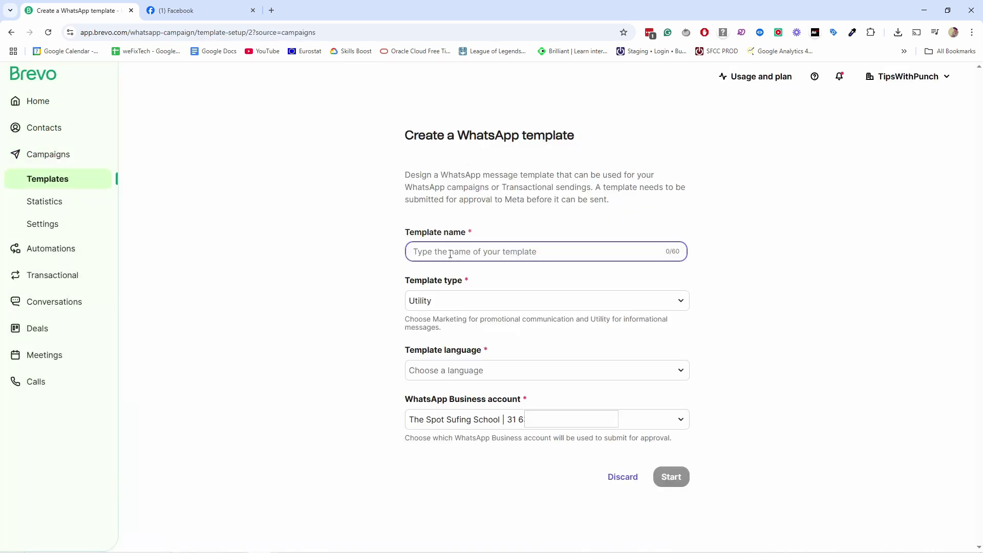
pyautogui.write('summer_campaign')
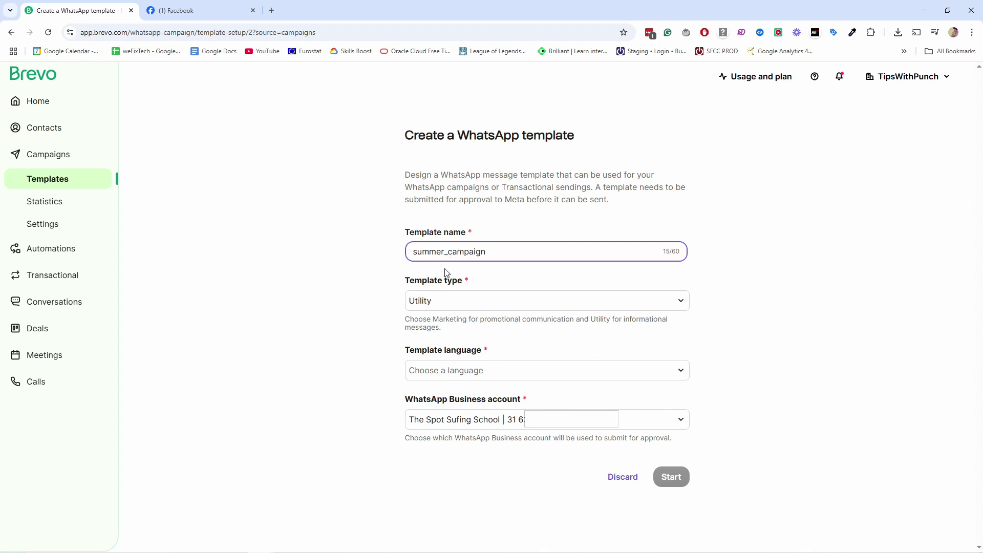
pyautogui.click(434, 304)
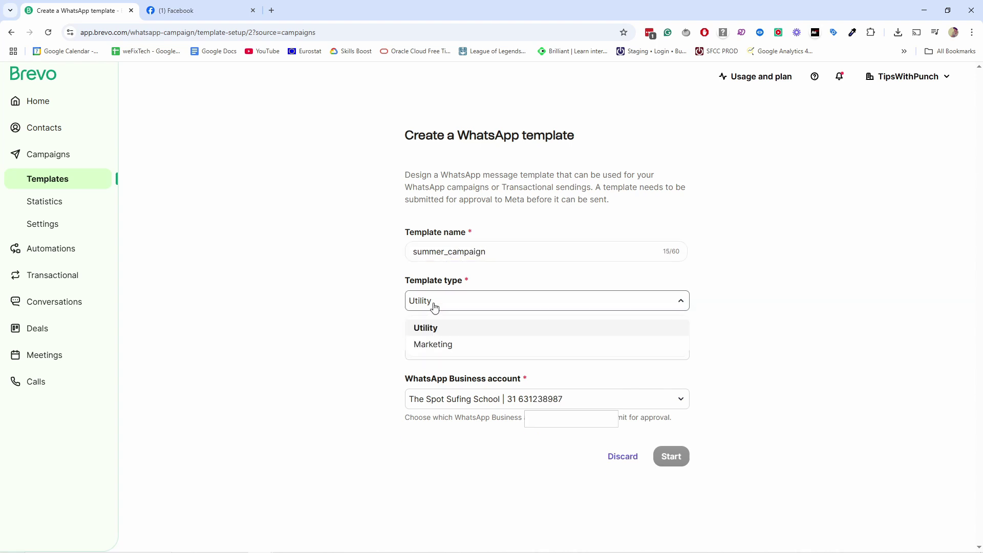
pyautogui.click(455, 342)
pyautogui.click(460, 372)
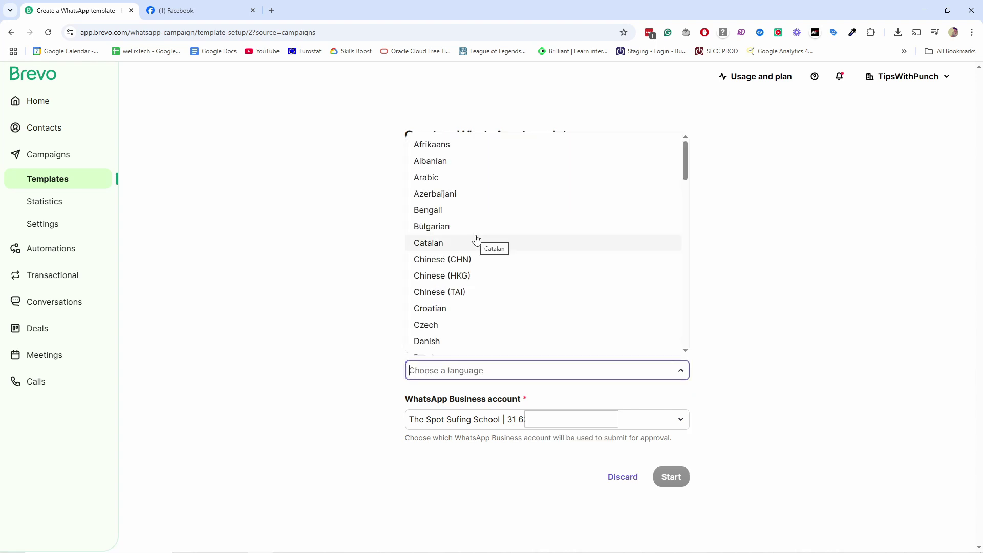
pyautogui.write('engli')
pyautogui.press('Return')
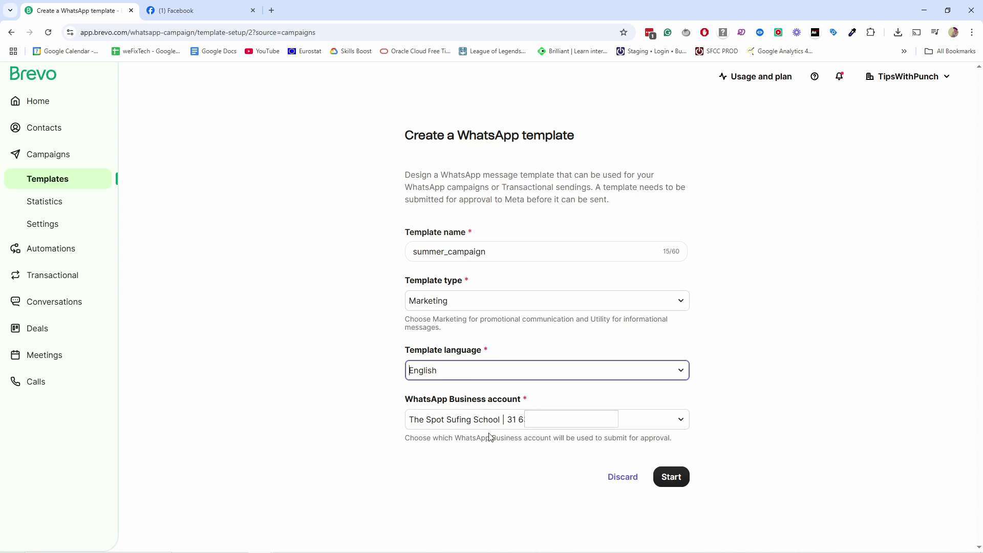
pyautogui.click(669, 476)
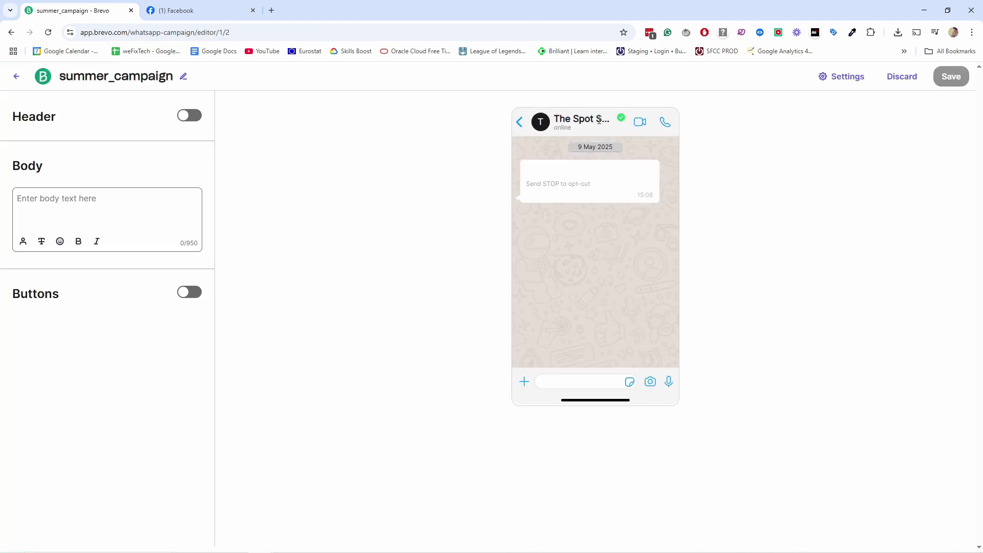
# - Enable a text header reading "Hey" followed by the FIRSTNAME variable, with "friend" as the value if empty
pyautogui.click(188, 116)
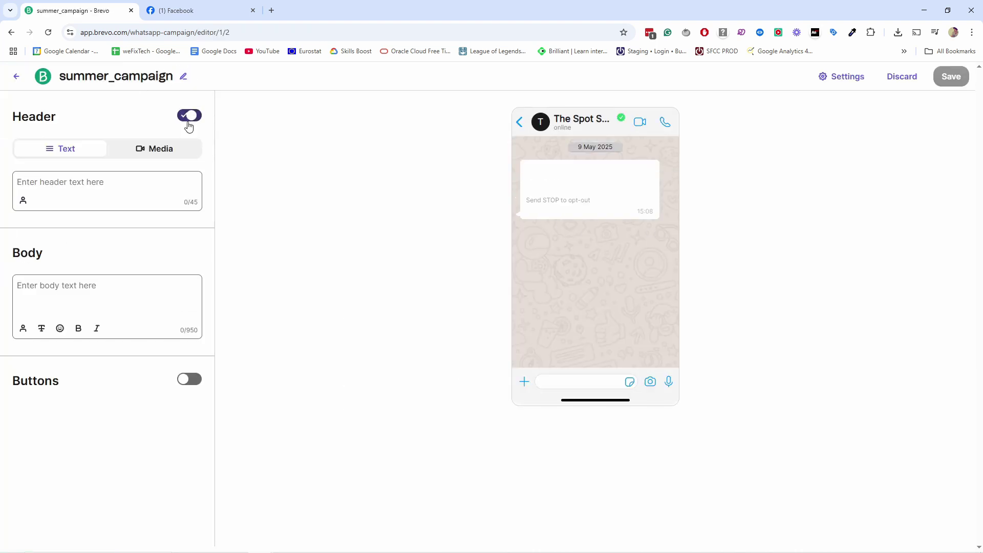
pyautogui.click(50, 185)
pyautogui.write('Hey')
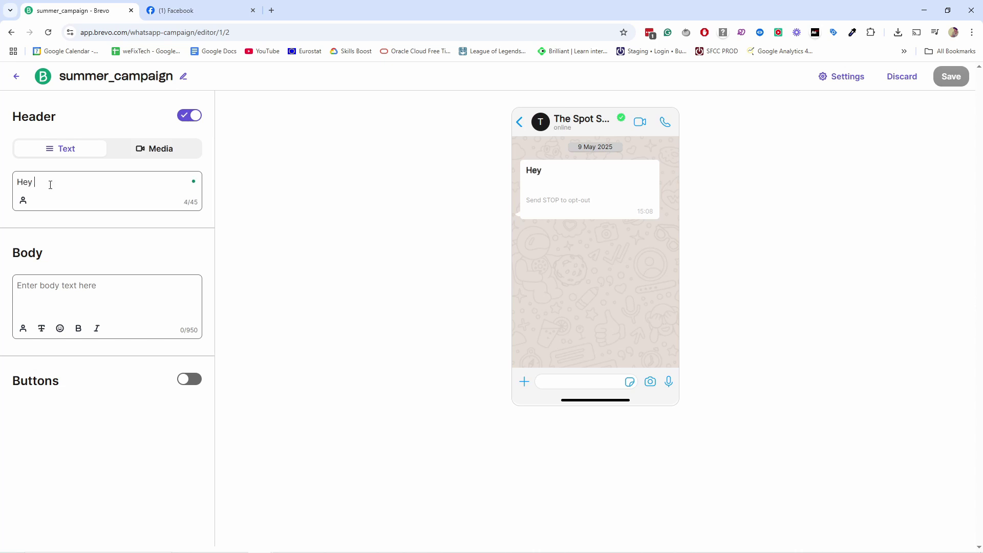
pyautogui.click(23, 200)
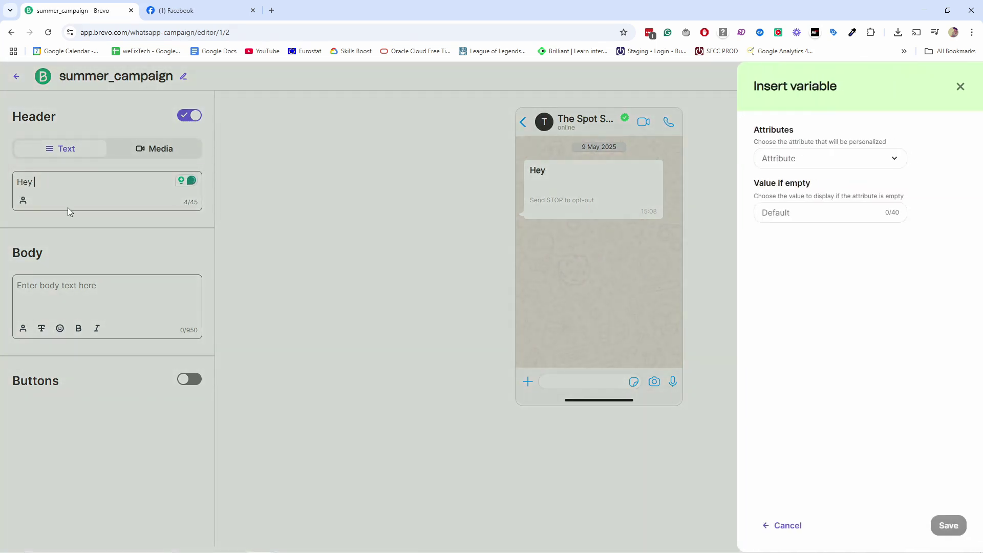
pyautogui.click(797, 159)
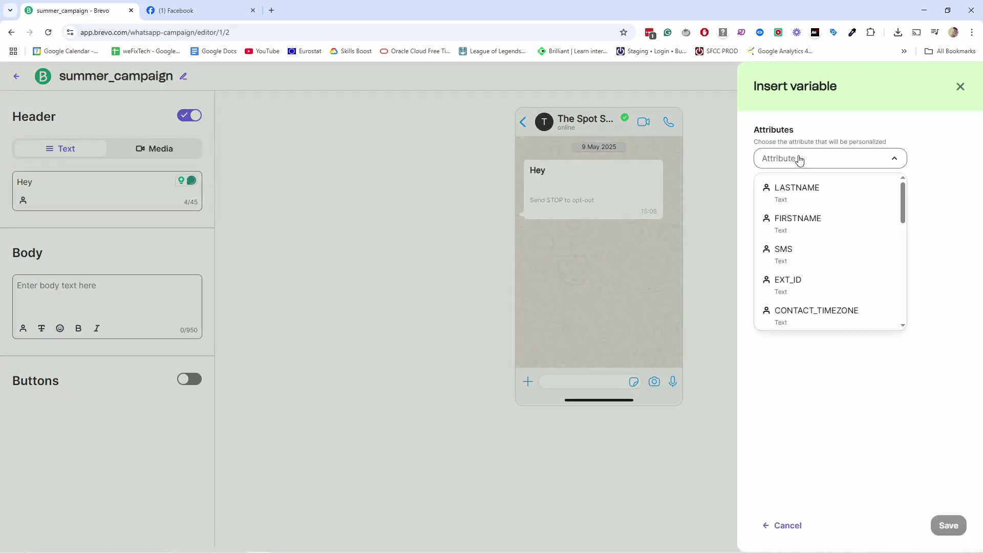
pyautogui.click(809, 228)
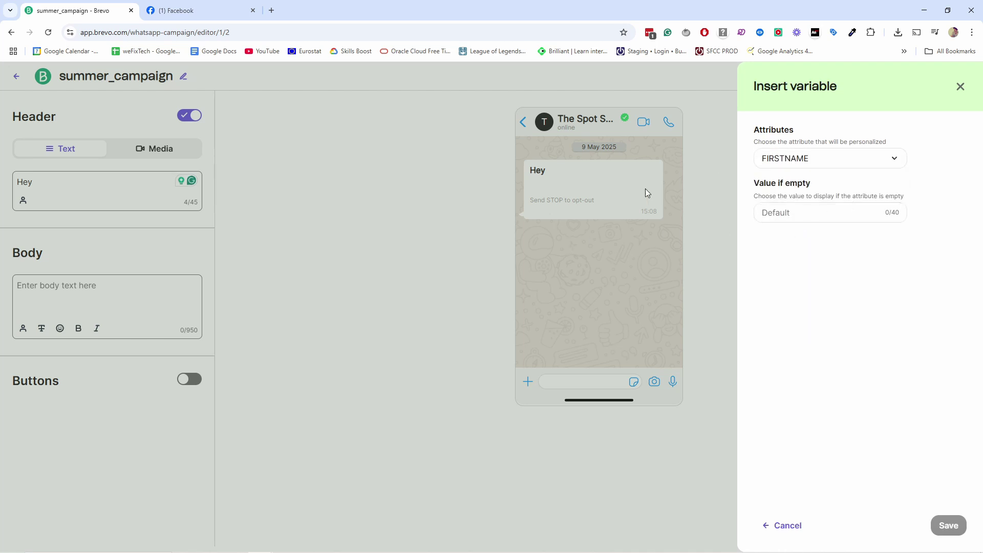
pyautogui.click(814, 213)
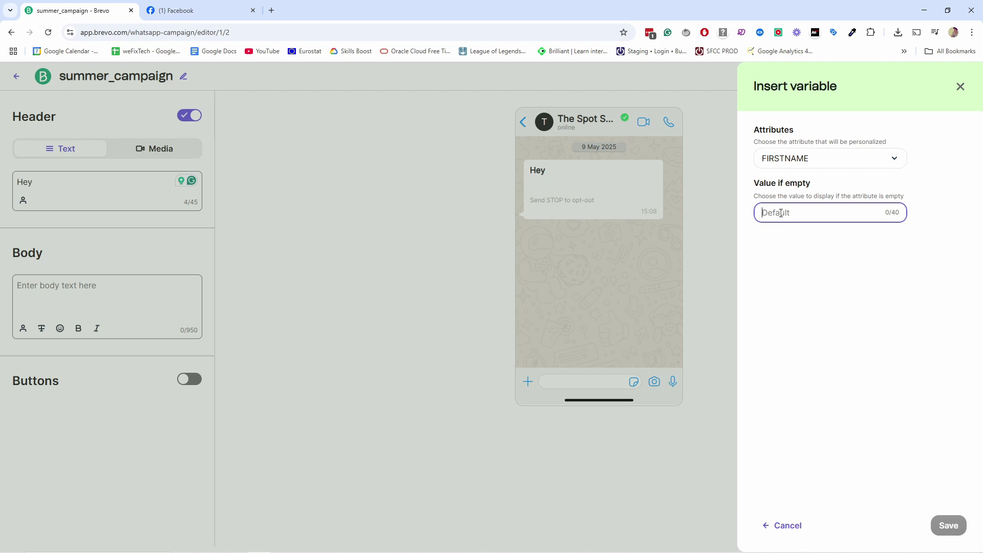
pyautogui.write('friend')
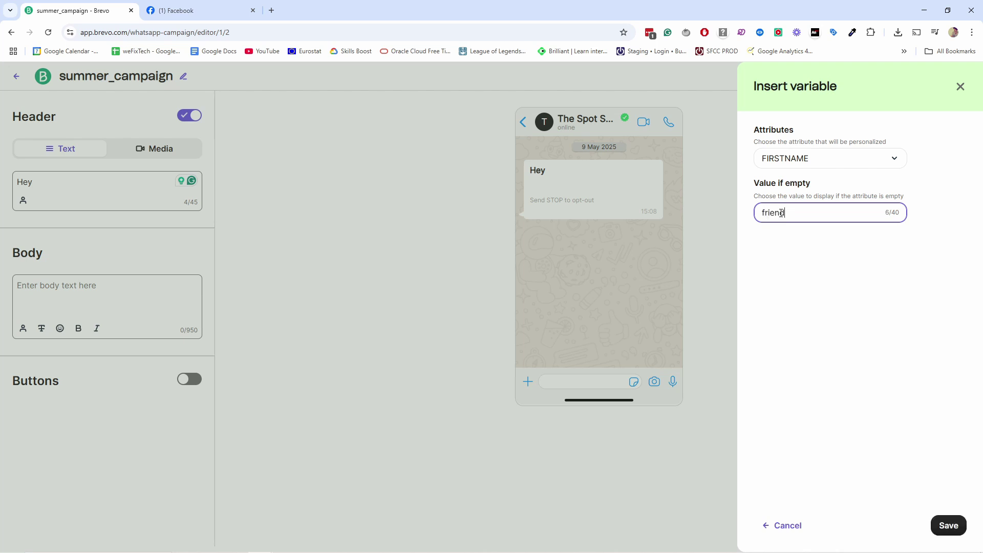
pyautogui.click(948, 526)
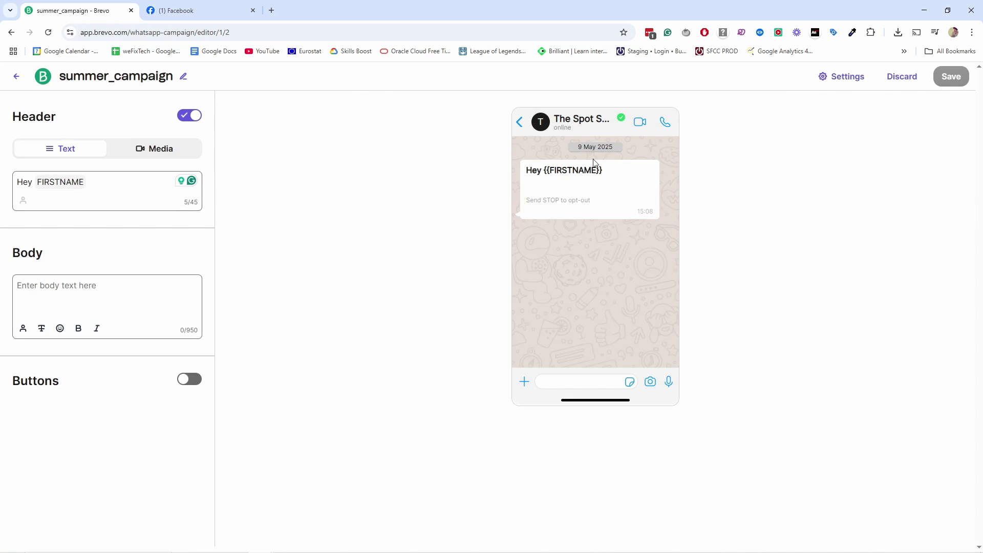
# - Write body text thanking recipients for joining last week's surf workshop and offering -25% discounts on surf products in the sale starting Monday 12 May
pyautogui.click(67, 290)
pyautogui.write('Thanks for joining our surf workshop last week. We are running a sale at our shop starting Monday 12 May. Stop by to get -25% discounts on surf products.')
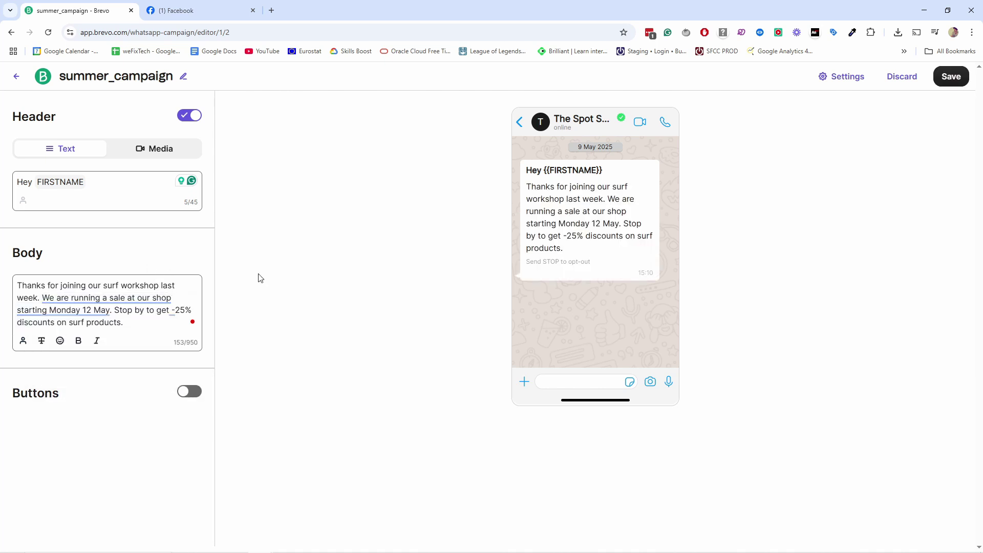
# - Enable buttons for the message and add a call-to-action button with Link as its type of action
pyautogui.click(190, 392)
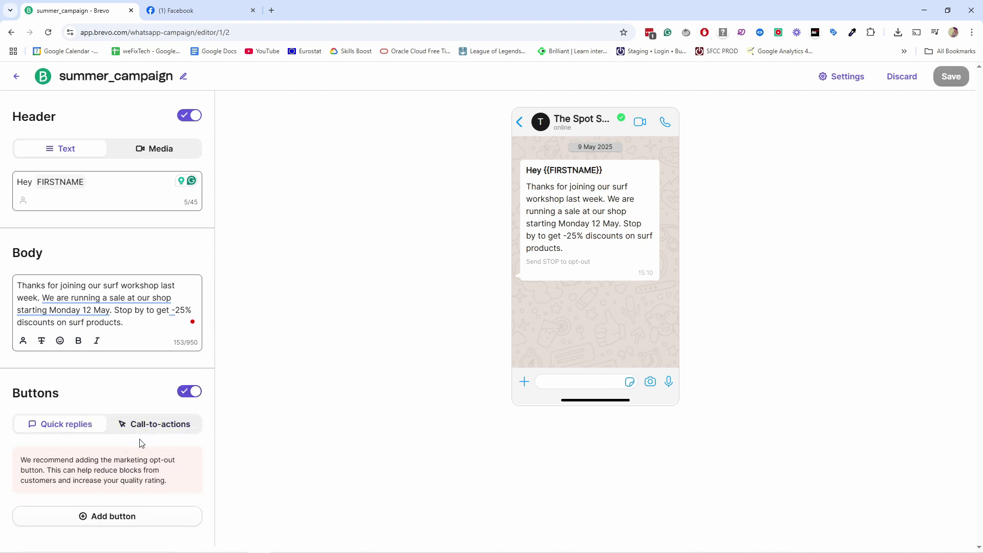
pyautogui.click(145, 424)
pyautogui.click(104, 460)
pyautogui.scroll(-2, 104, 464)
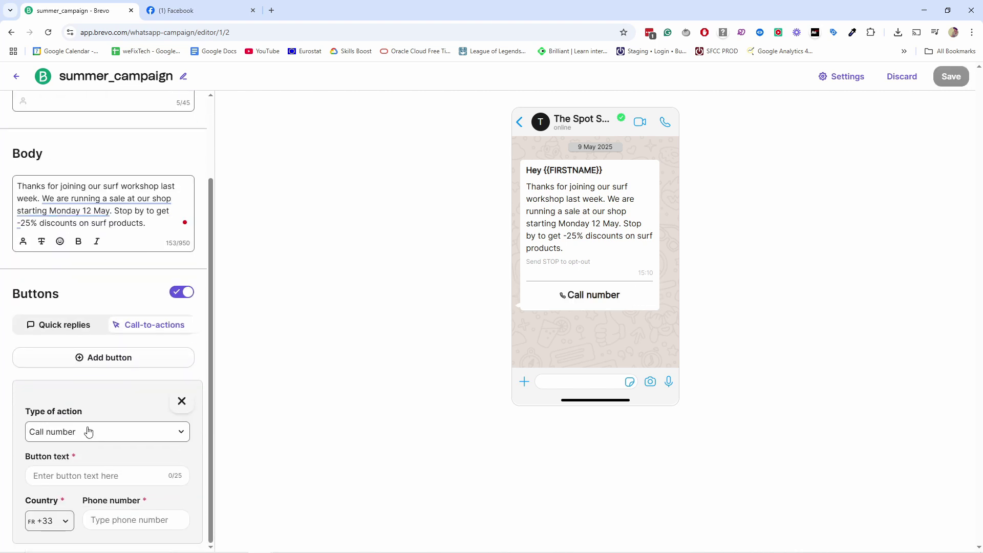
pyautogui.click(56, 432)
pyautogui.click(52, 475)
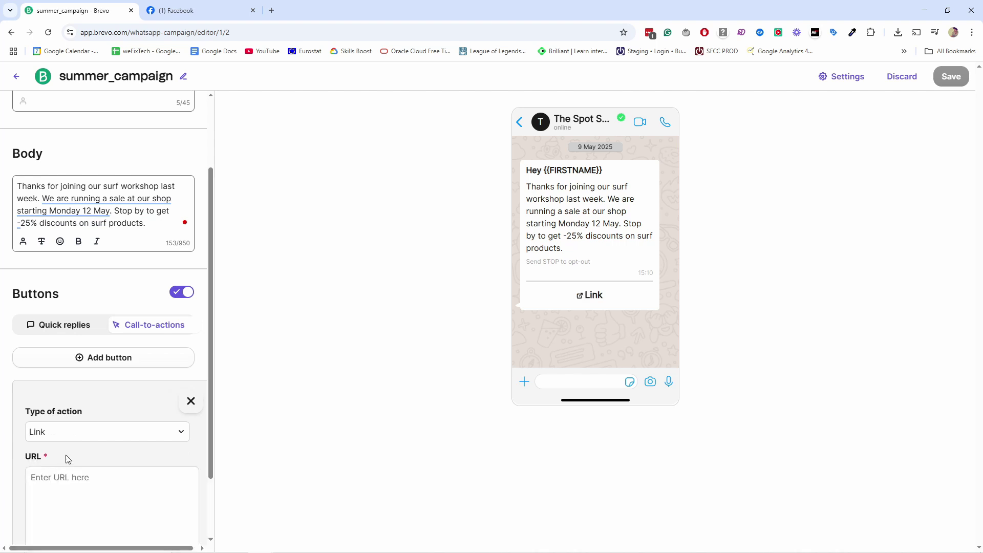
pyautogui.scroll(-2, 120, 369)
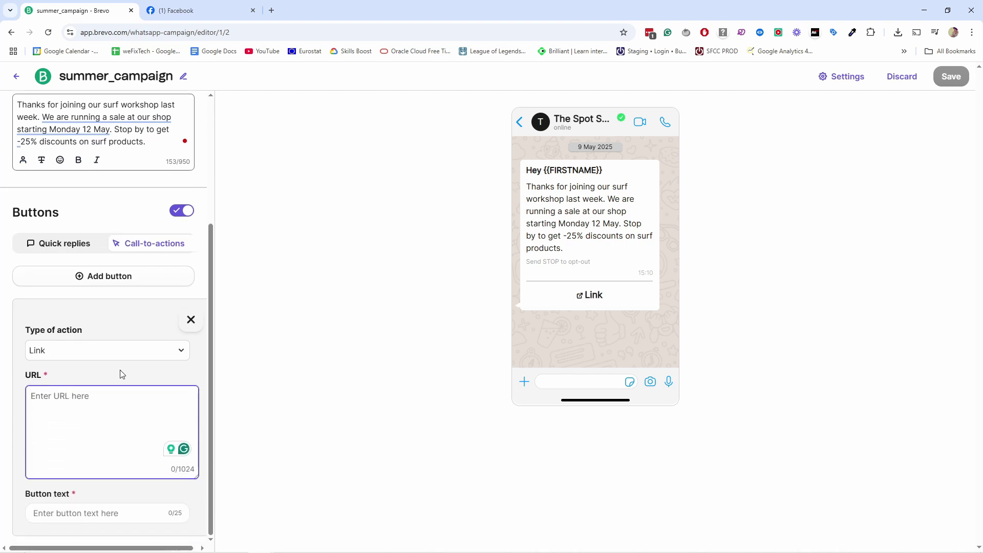
pyautogui.write('https://punc')
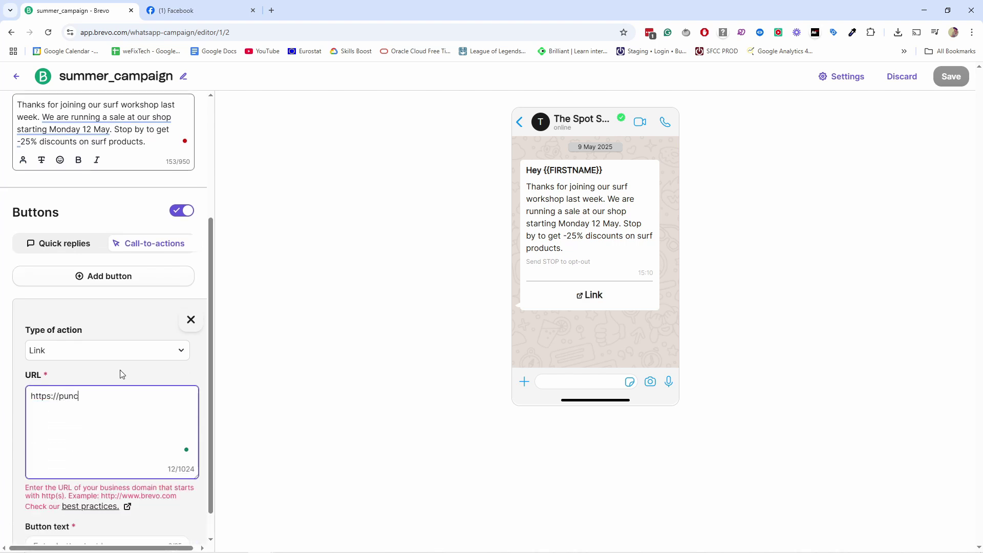
pyautogui.write('hsalad.com')
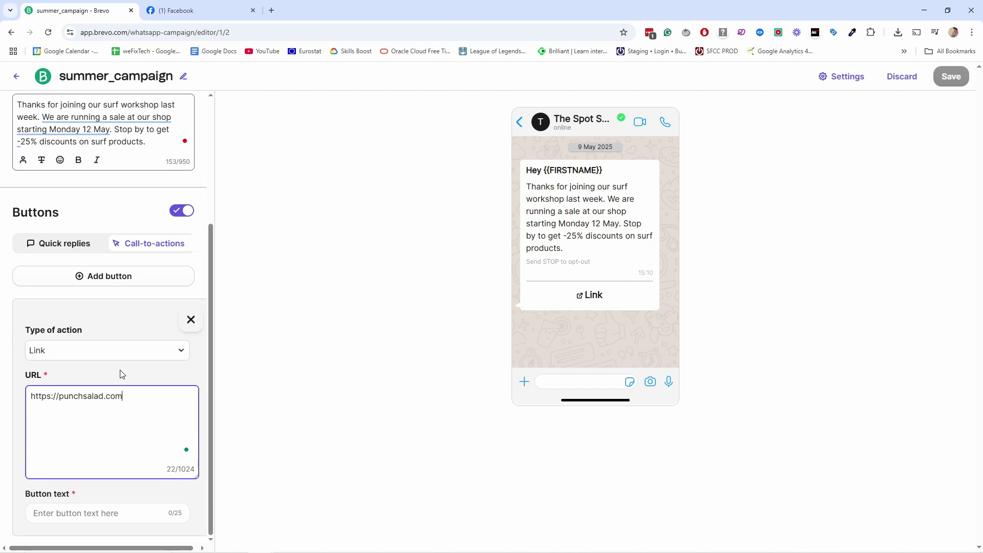
pyautogui.click(83, 509)
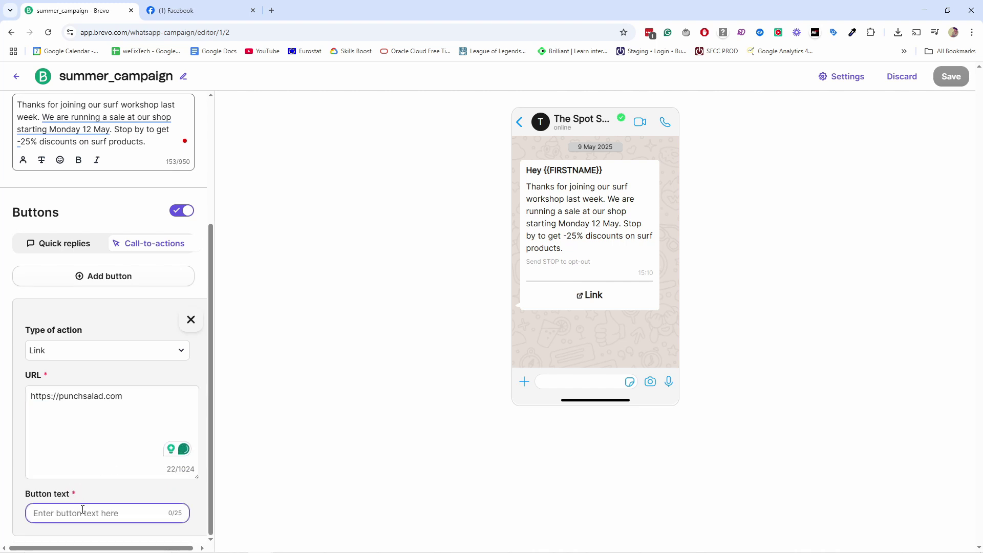
pyautogui.write('Check our shop')
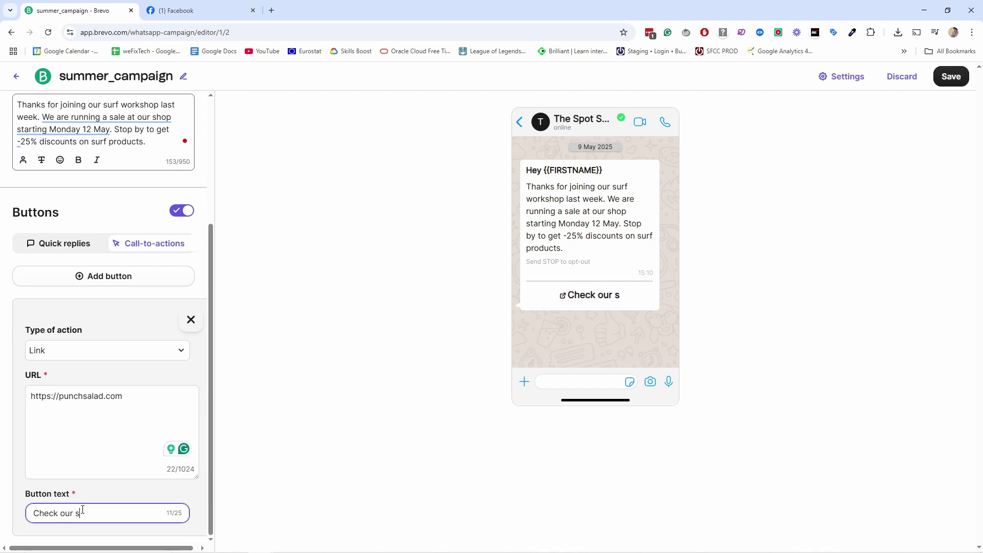
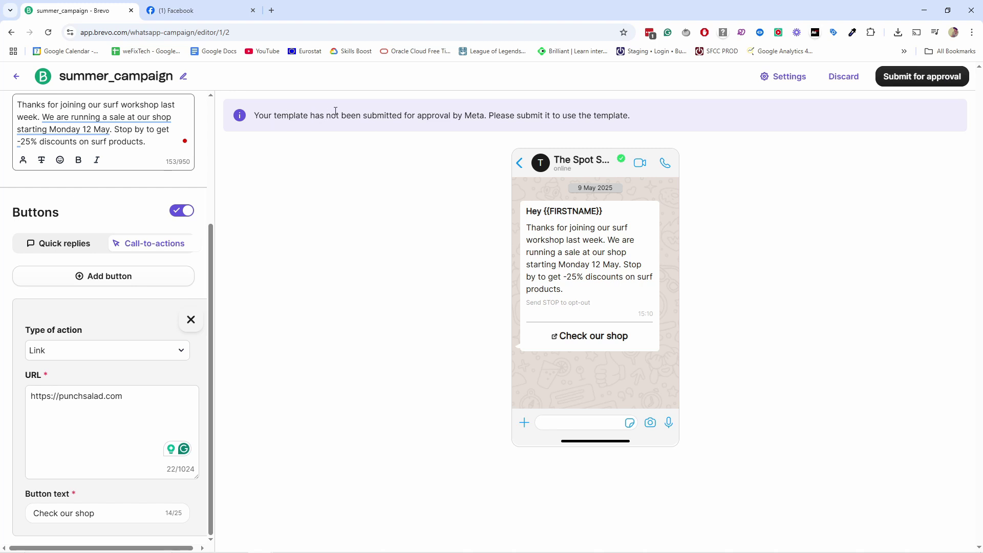
# - Submit the summer_campaign template to Meta for approval
pyautogui.moveTo(495, 115); pyautogui.dragTo(652, 121)
pyautogui.click(650, 120)
pyautogui.click(911, 78)
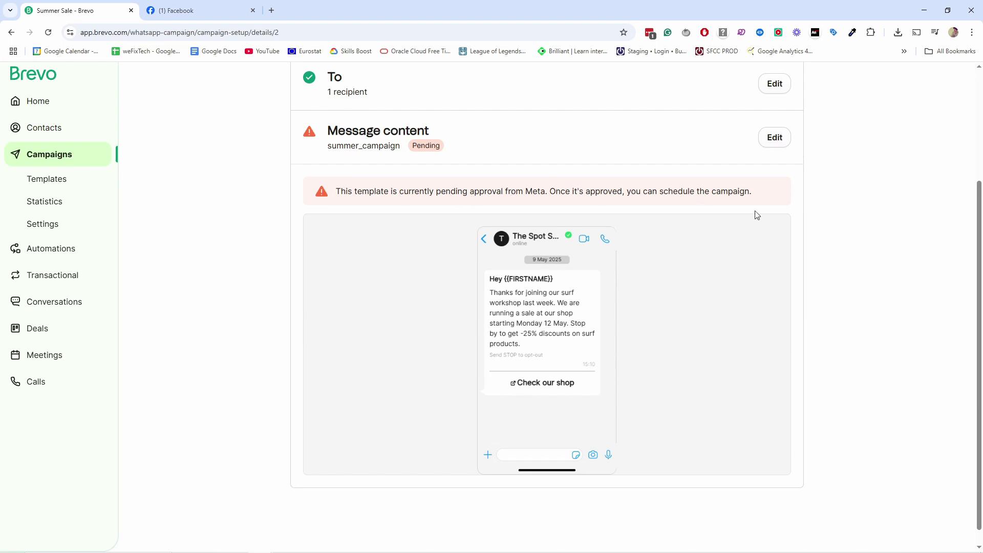
pyautogui.scroll(2, 756, 215)
pyautogui.scroll(-1, 763, 259)
pyautogui.scroll(3, 775, 256)
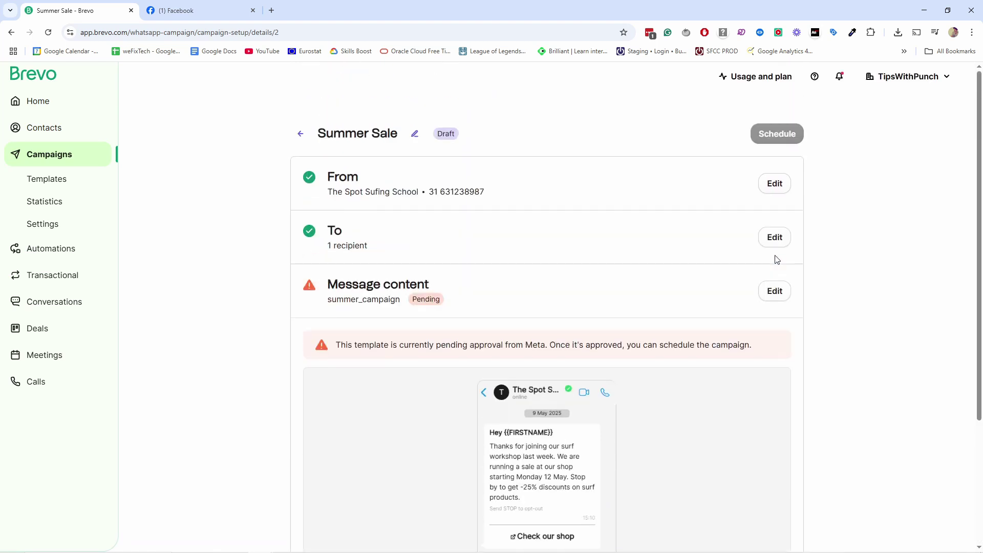
pyautogui.scroll(-3, 788, 271)
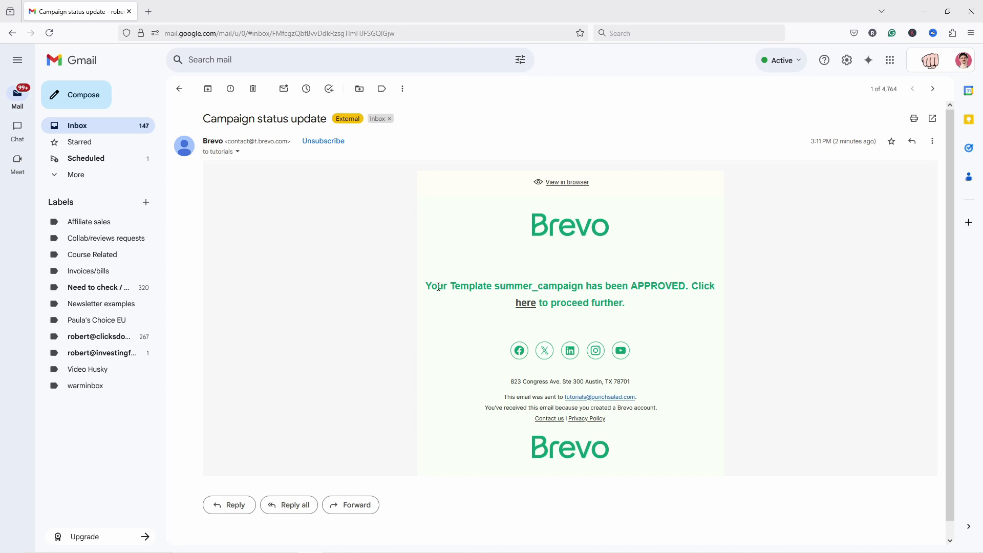
# - Switch from the Gmail message back to Brevo and review the Summer Sale campaign's setup and message preview
pyautogui.hotkey('alt', 'Tab')
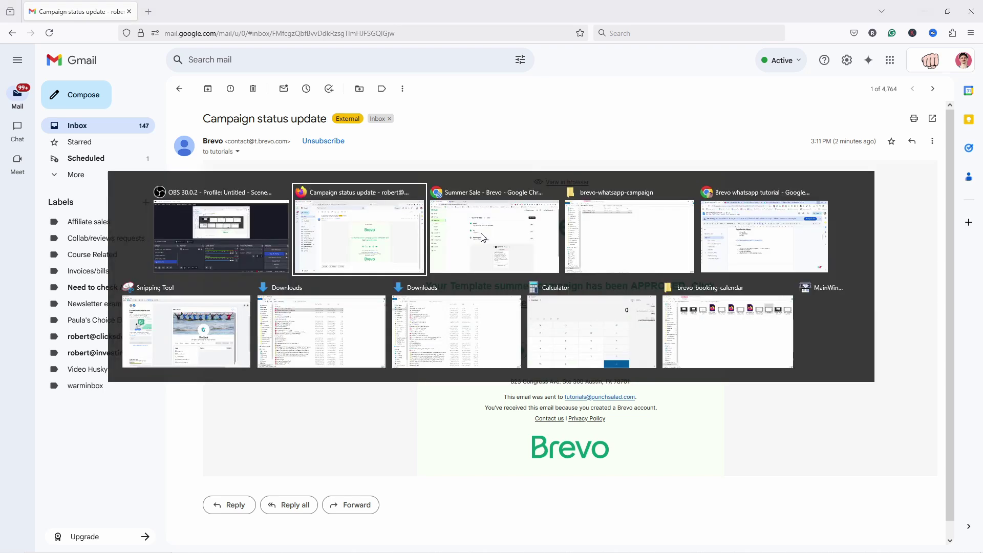
pyautogui.click(443, 233)
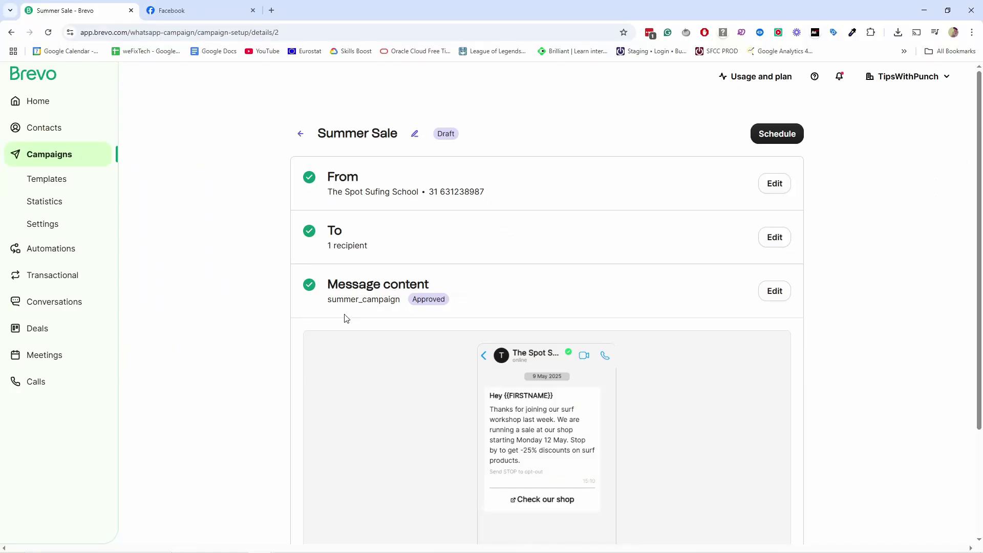
pyautogui.scroll(-3, 700, 296)
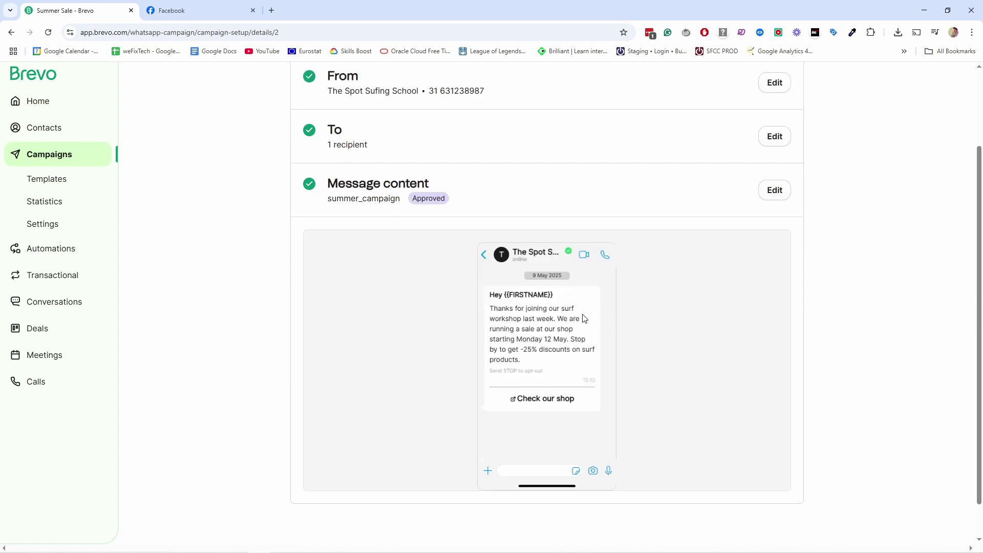
pyautogui.scroll(2, 704, 146)
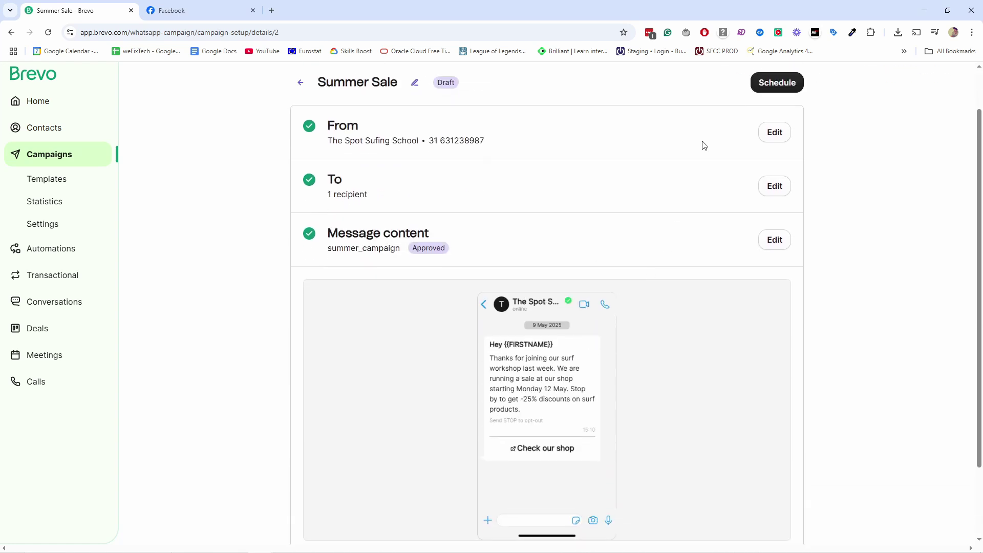
# - Schedule the Summer Sale campaign to start on 9.5.2025 at 15:16 and save the date
pyautogui.click(777, 85)
pyautogui.click(778, 176)
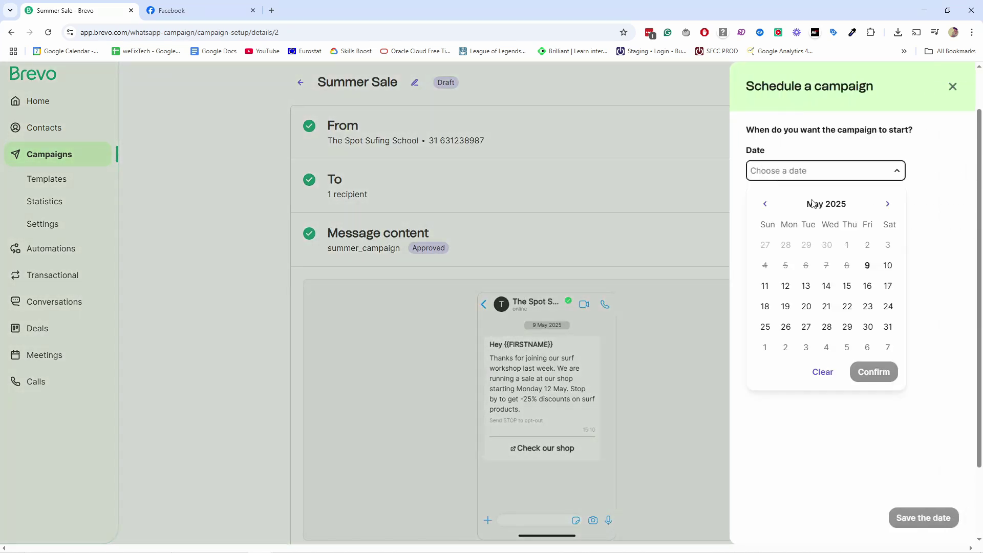
pyautogui.click(868, 267)
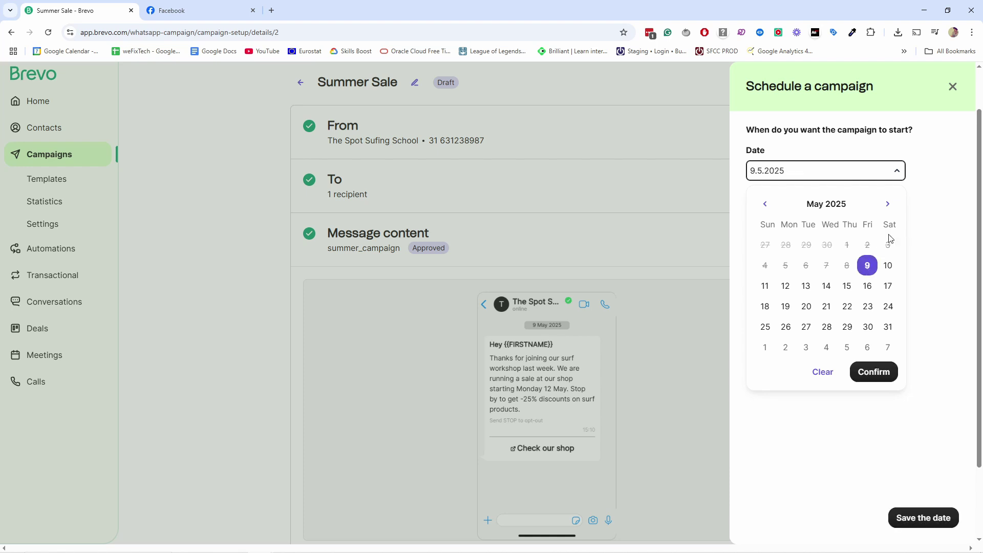
pyautogui.click(873, 372)
pyautogui.click(759, 216)
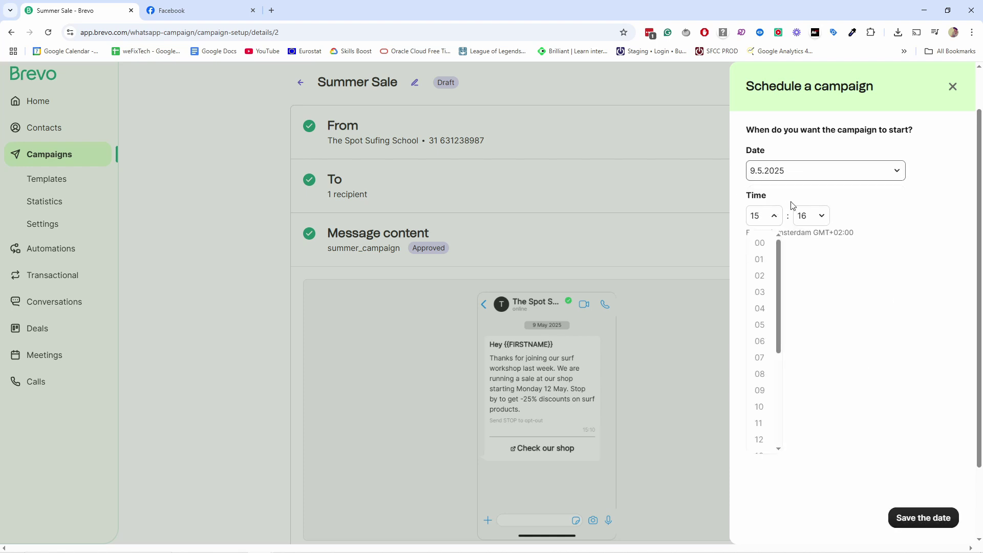
pyautogui.scroll(-3, 761, 301)
pyautogui.click(764, 341)
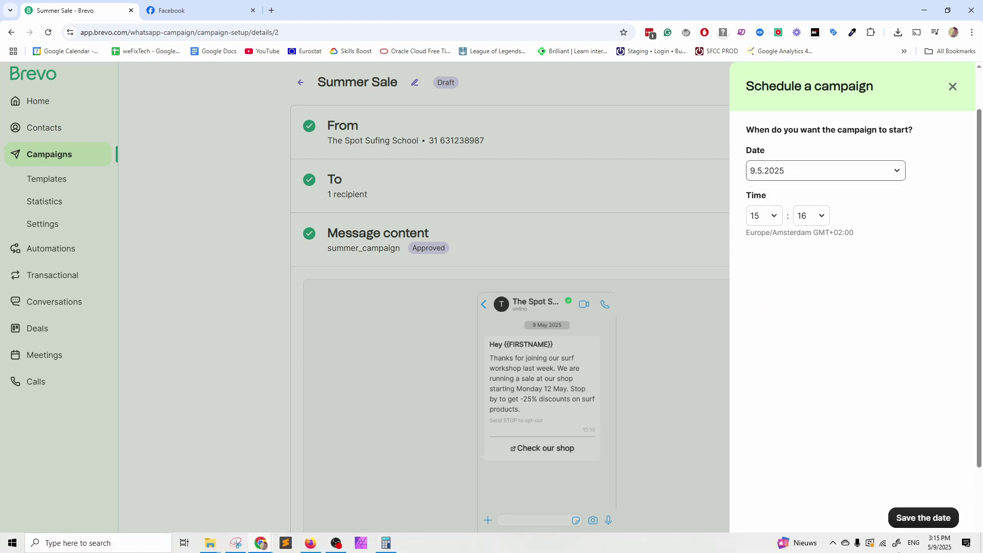
pyautogui.click(921, 519)
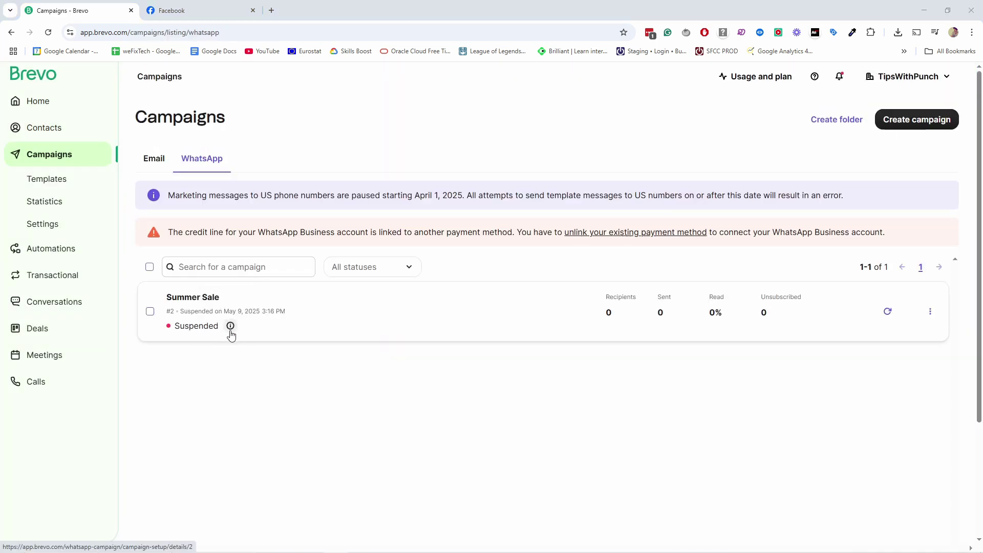
# - Check why the Summer Sale campaign is suspended and open the purchase page for more WhatsApp and SMS credits
pyautogui.moveTo(229, 327)
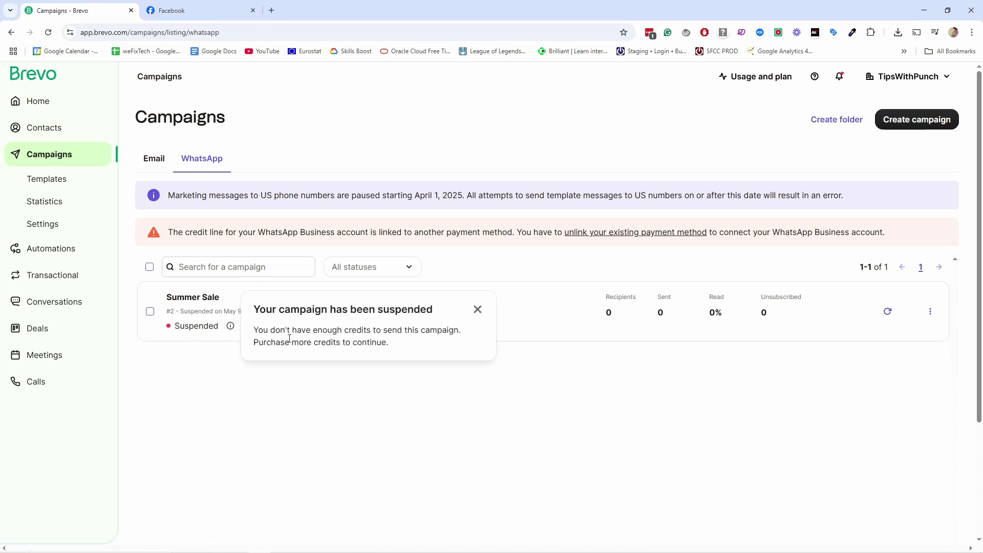
pyautogui.click(477, 310)
pyautogui.click(751, 80)
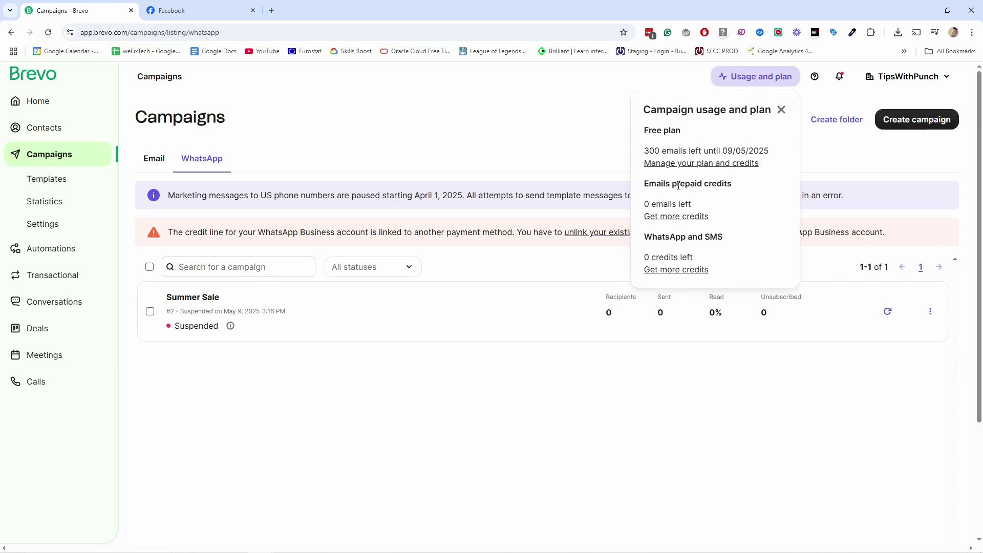
pyautogui.click(668, 270)
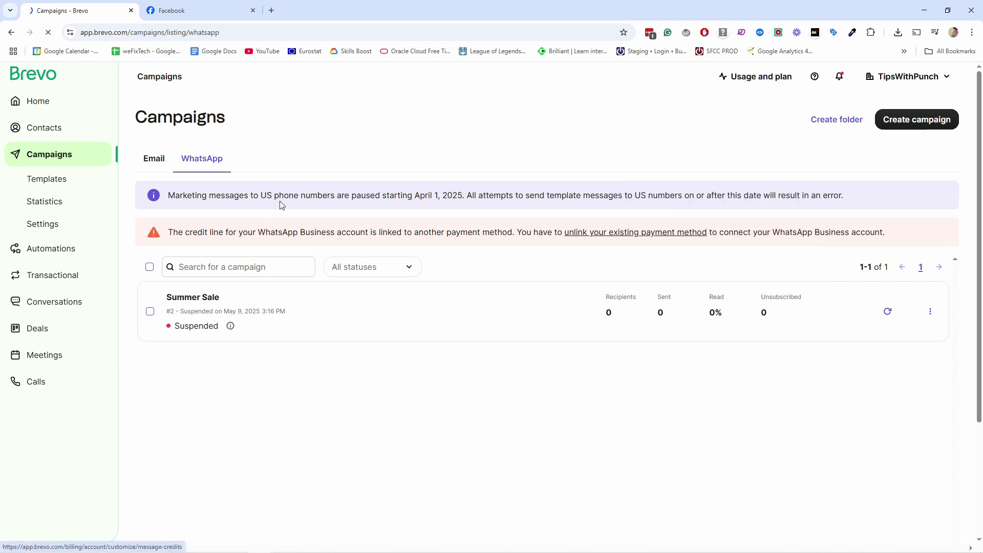
# - Configure the message credits purchase for WhatsApp with 1 message and the Netherlands as message destination
pyautogui.click(50, 236)
pyautogui.click(52, 259)
pyautogui.click(303, 230)
pyautogui.hotkey('ctrl', 'a')
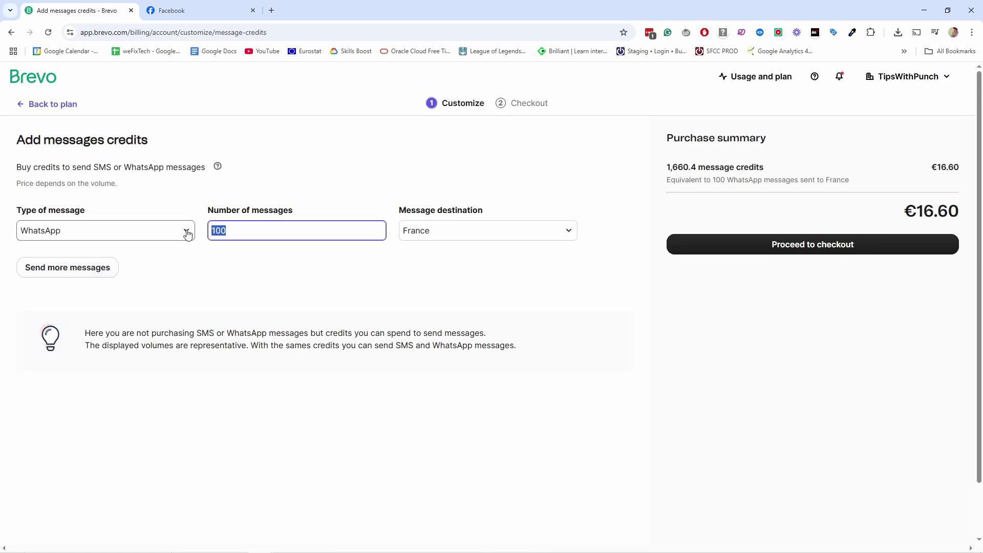
pyautogui.write('1')
pyautogui.click(296, 275)
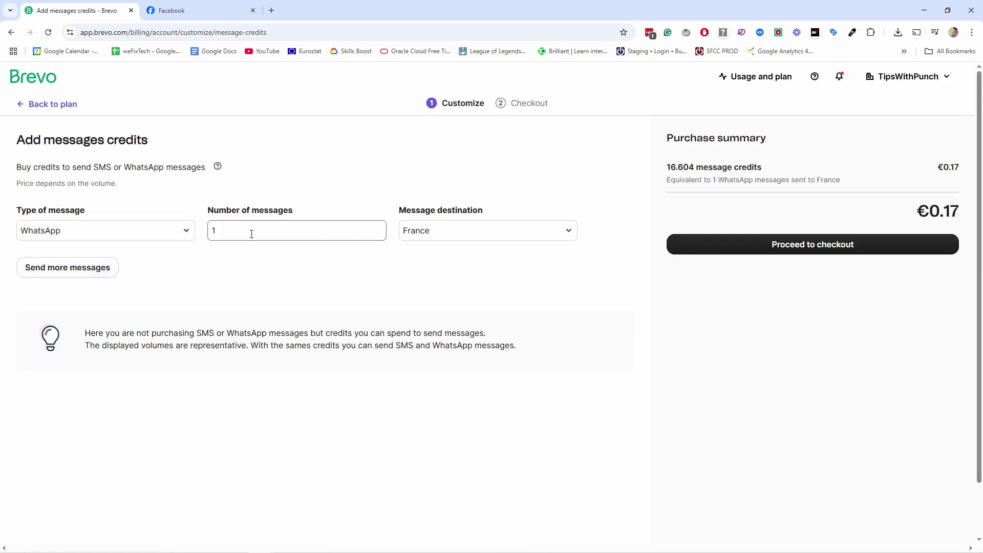
pyautogui.click(444, 235)
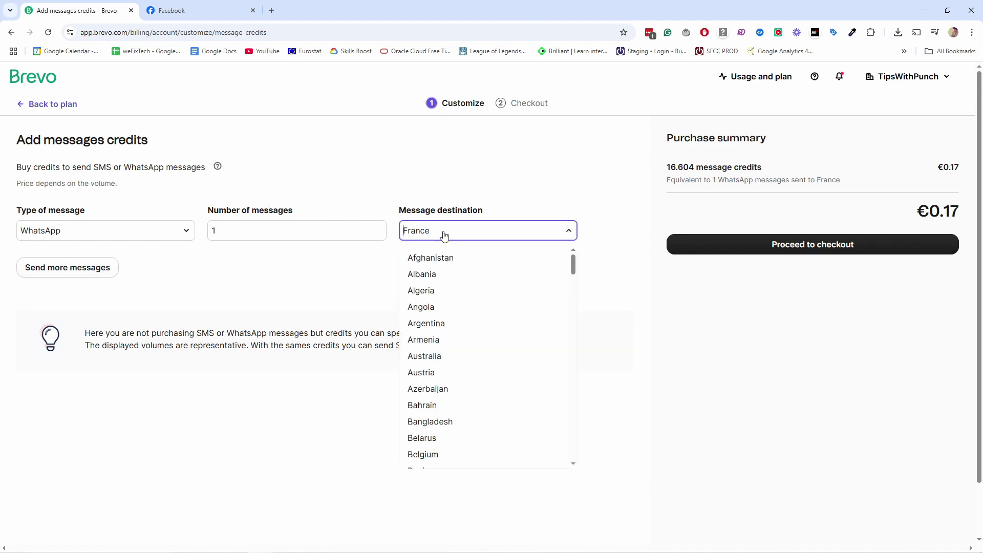
pyautogui.write('neth')
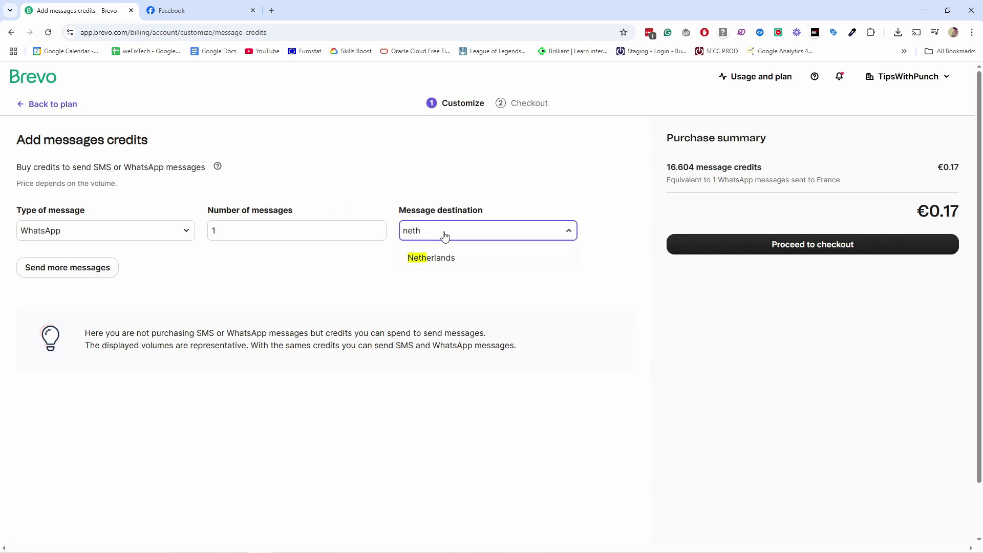
pyautogui.click(427, 262)
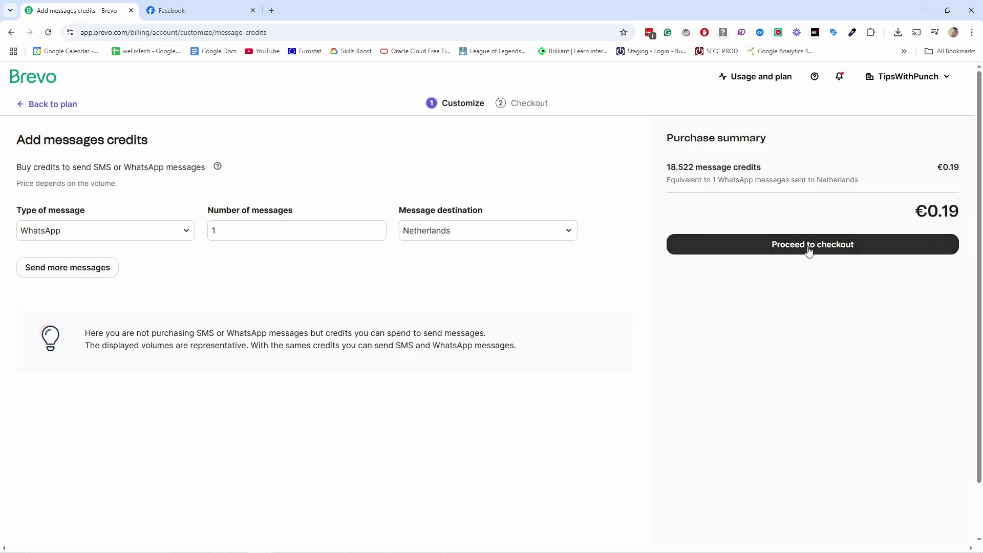
# - Check out and pay for the message credits, and return to the list of WhatsApp campaigns
pyautogui.click(790, 251)
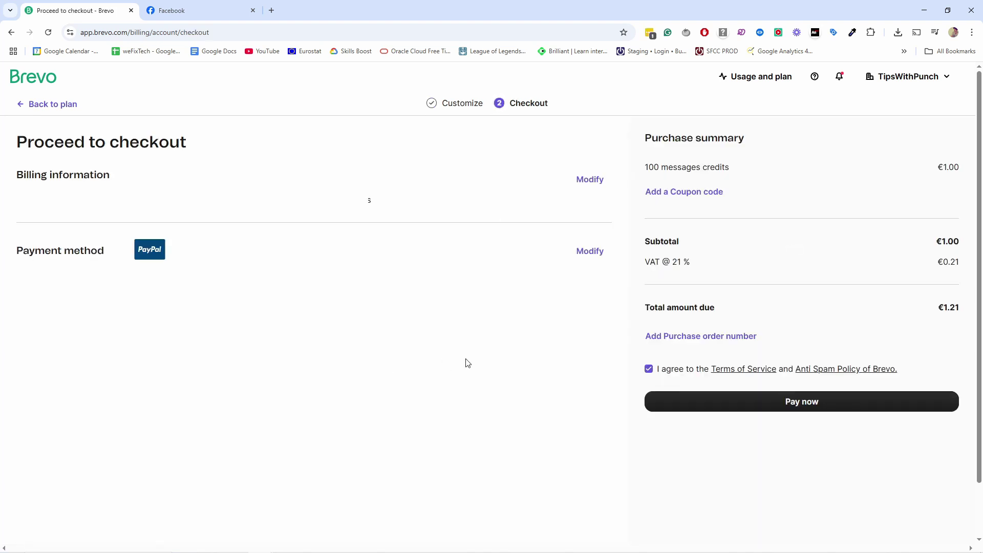
pyautogui.click(711, 404)
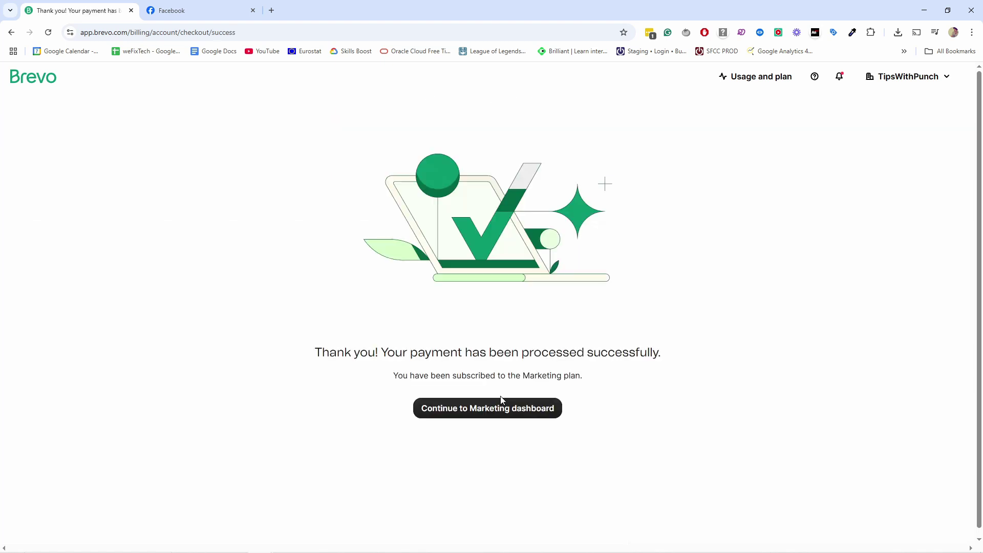
pyautogui.click(500, 409)
pyautogui.click(205, 160)
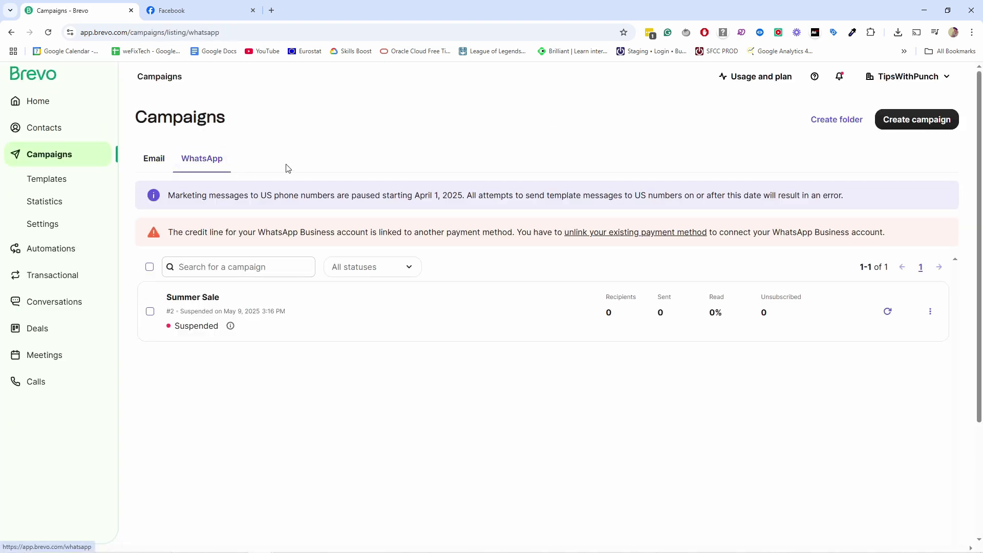
# - Resume the Summer Sale campaign and follow the "Check our shop" link in the message received on the phone
pyautogui.click(888, 311)
pyautogui.click(592, 231)
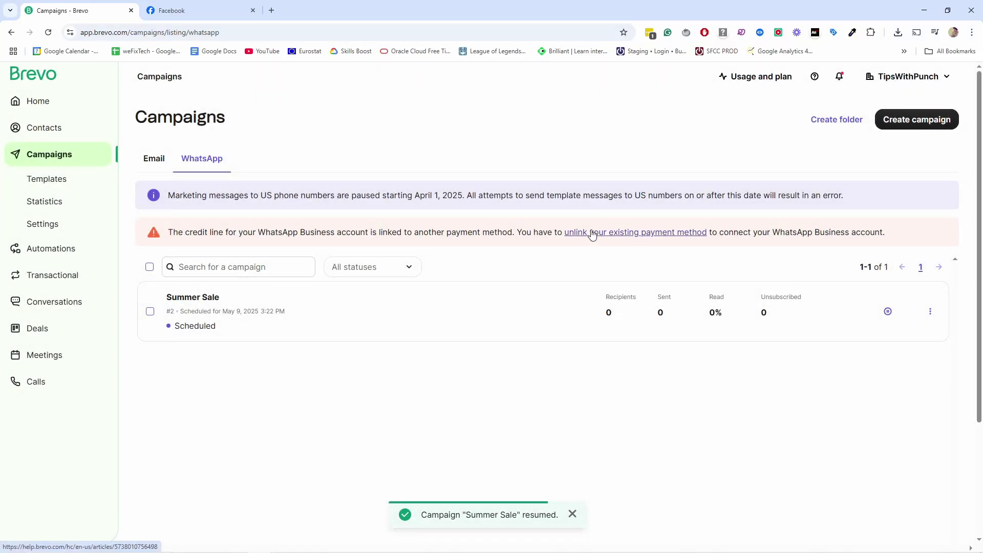
pyautogui.click(48, 32)
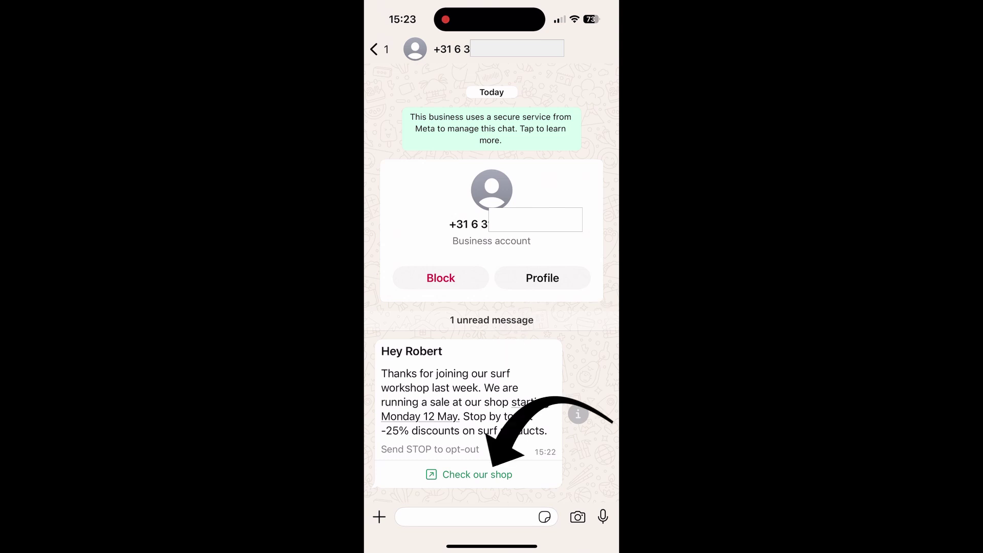
pyautogui.click(477, 474)
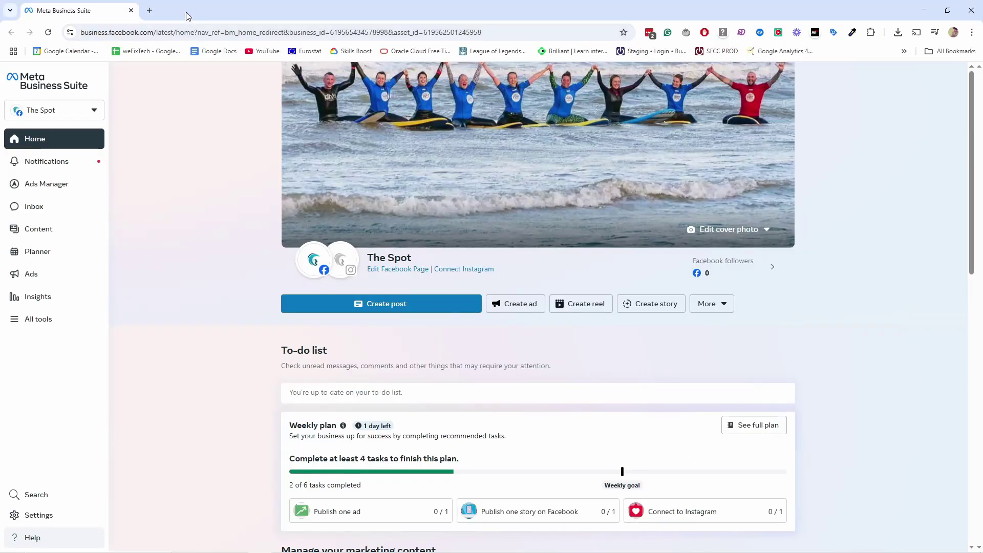
# - Find WhatsApp Manager among Meta Business Suite's tools and open the profile settings of the business phone number
pyautogui.click(28, 319)
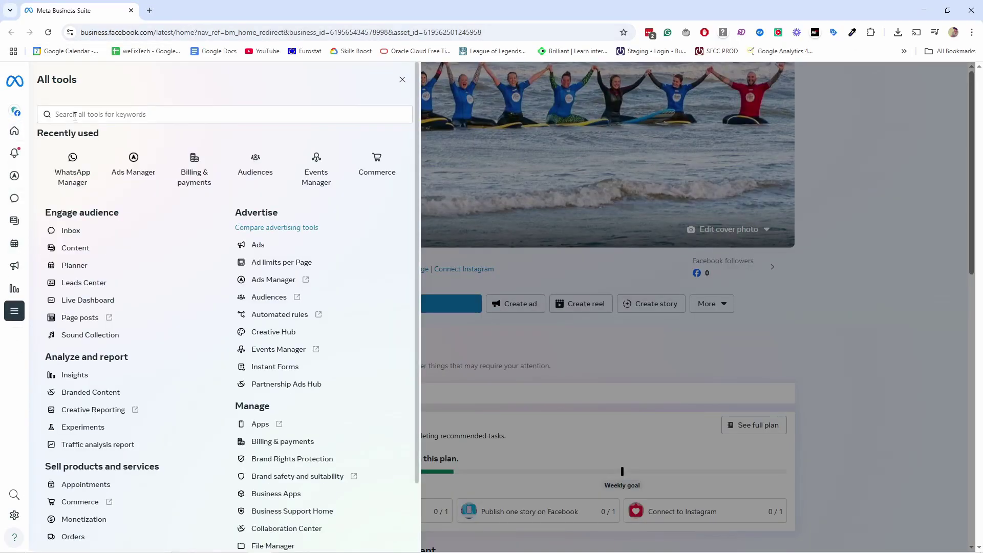
pyautogui.write('whatsapp')
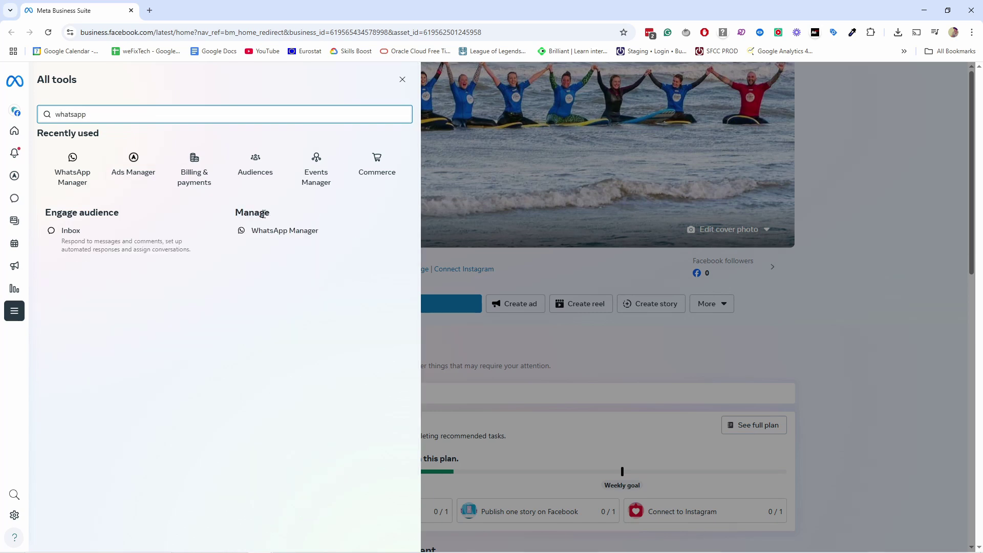
pyautogui.click(285, 239)
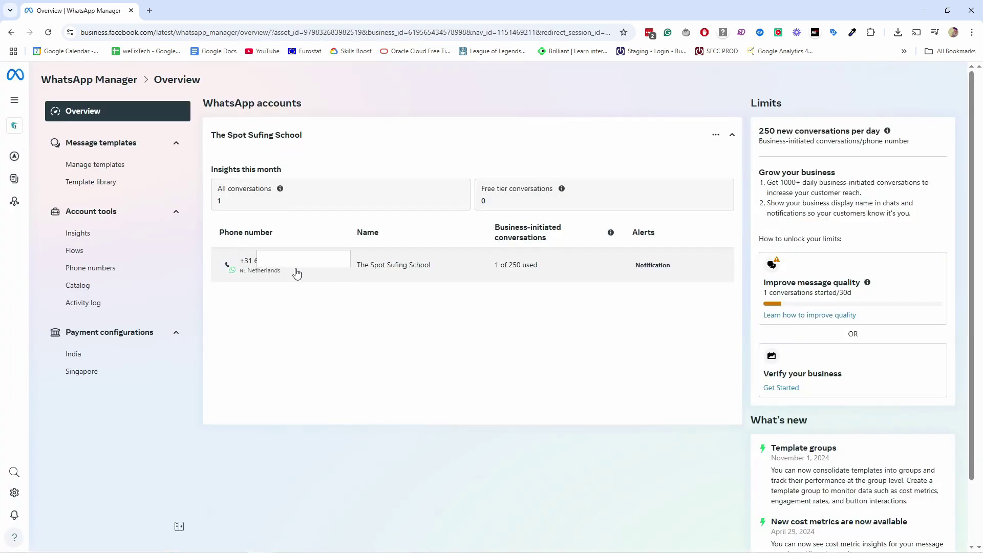
pyautogui.click(297, 273)
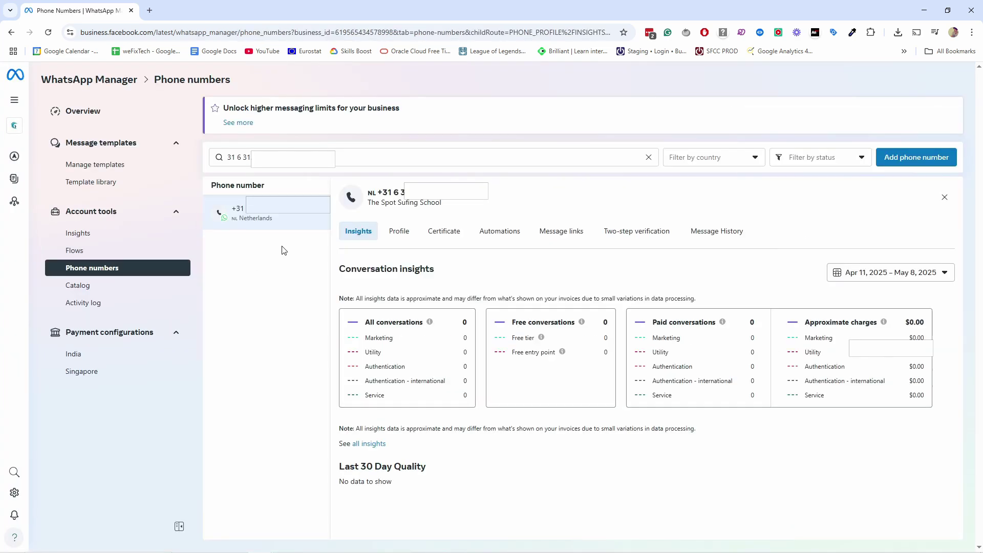
pyautogui.click(396, 233)
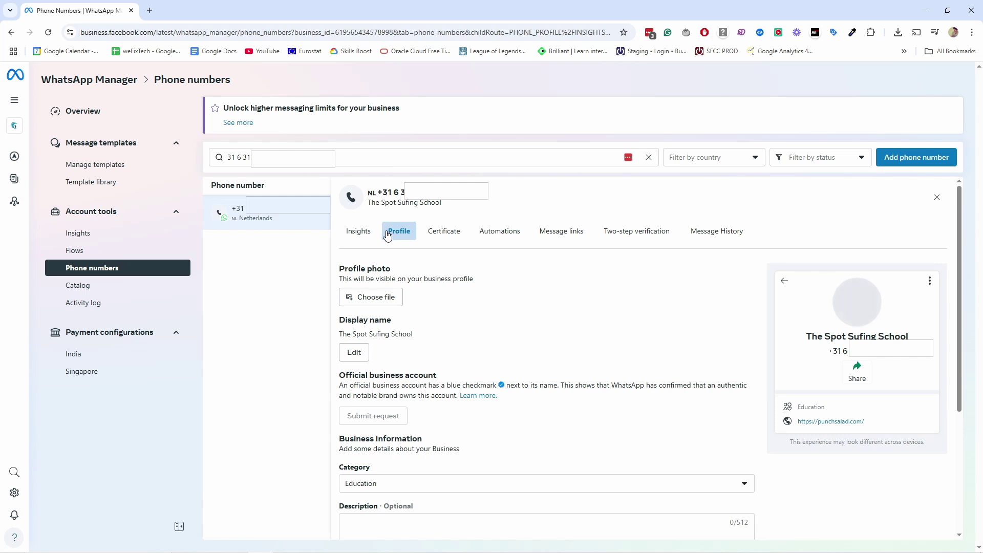
# - Upload surfschool-logo.jpg as the profile photo, set the description to "Surf School by North Sea", and save the profile
pyautogui.click(373, 298)
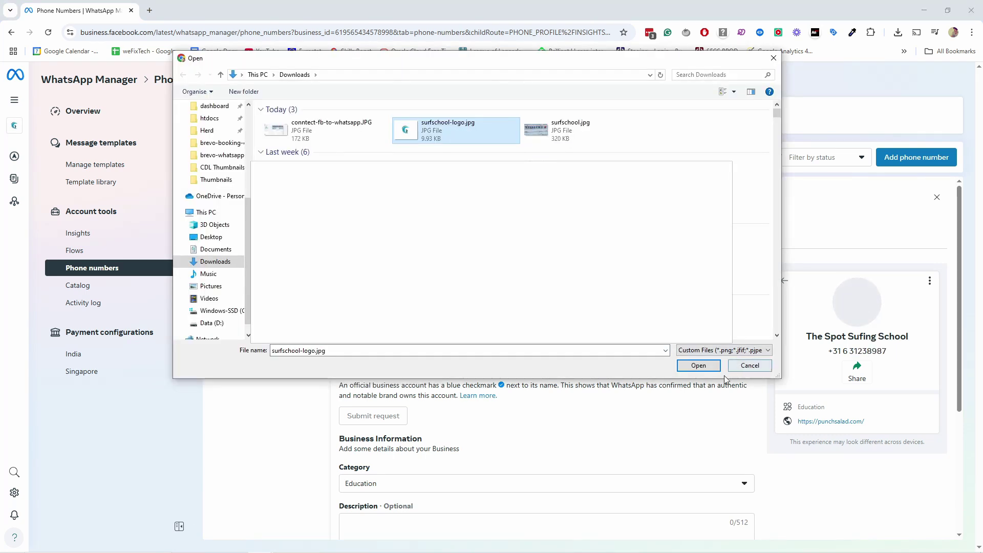
pyautogui.click(693, 364)
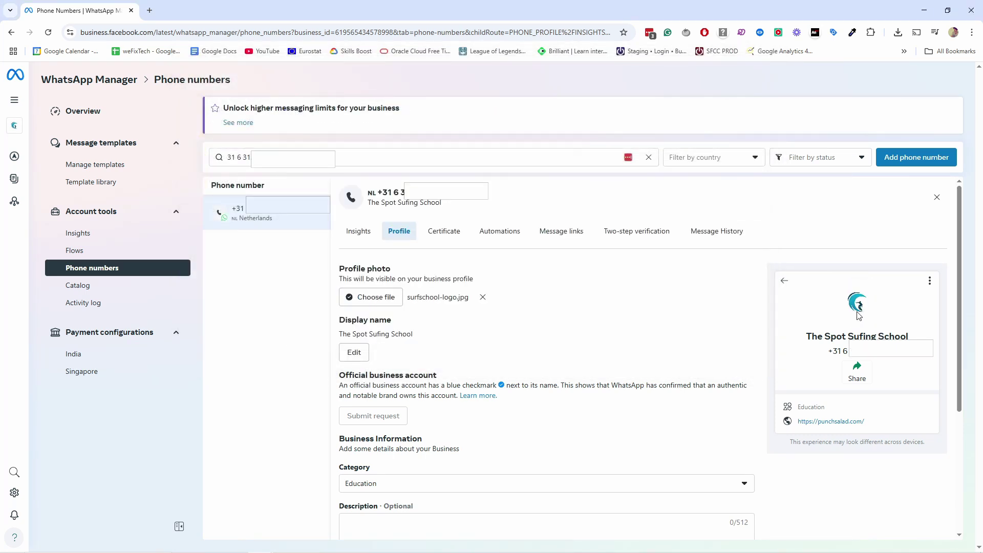
pyautogui.scroll(-1, 394, 358)
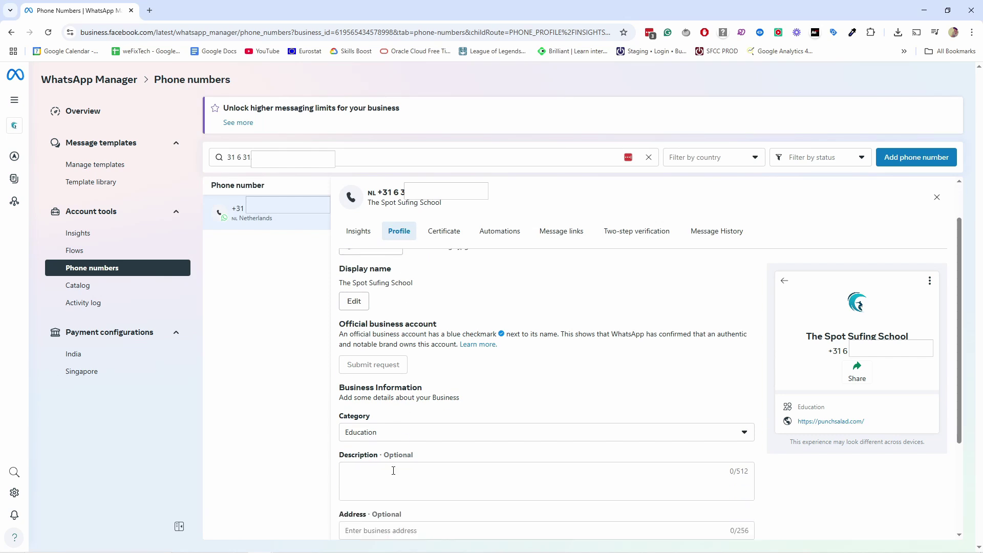
pyautogui.click(382, 478)
pyautogui.write('Surf School by North Sea')
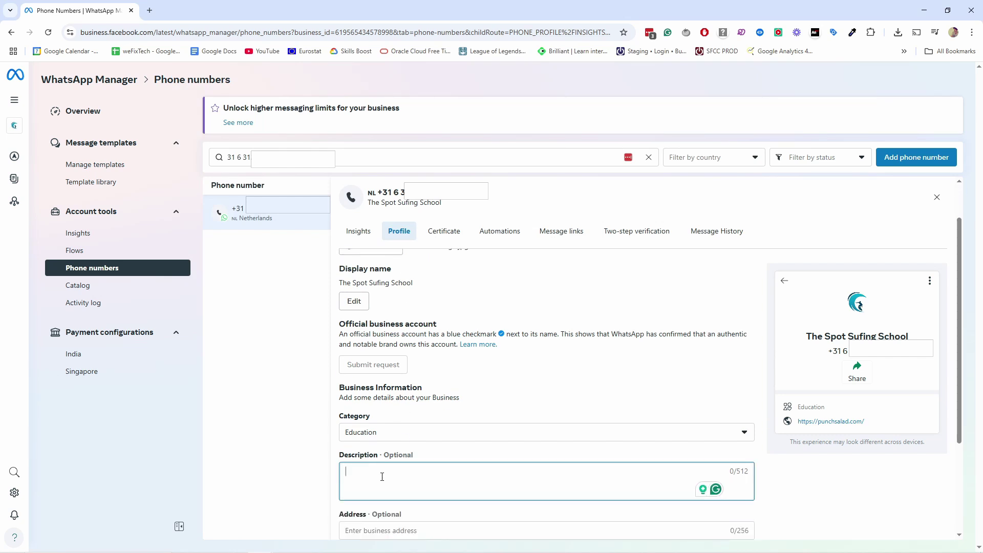
pyautogui.scroll(-1, 438, 443)
pyautogui.scroll(-1, 438, 443)
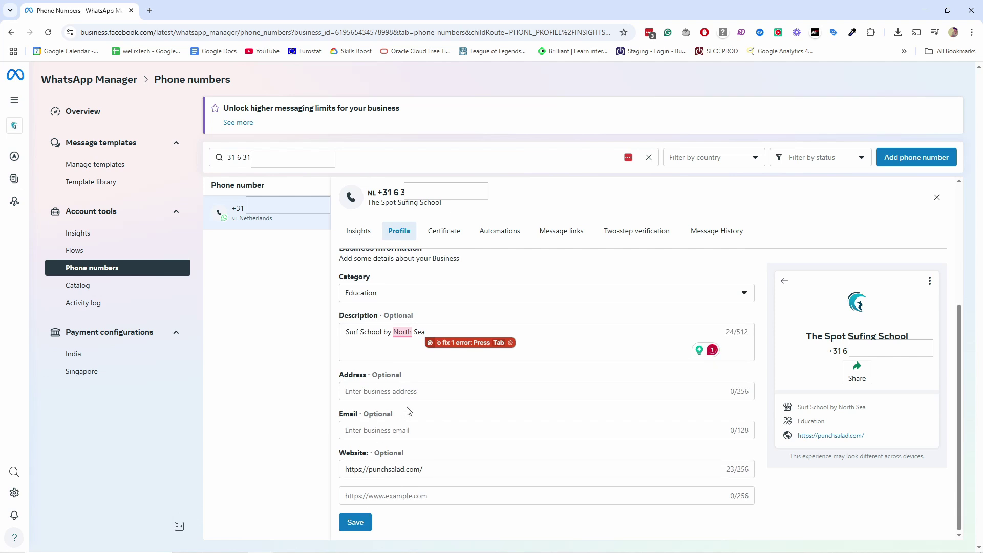
pyautogui.click(357, 522)
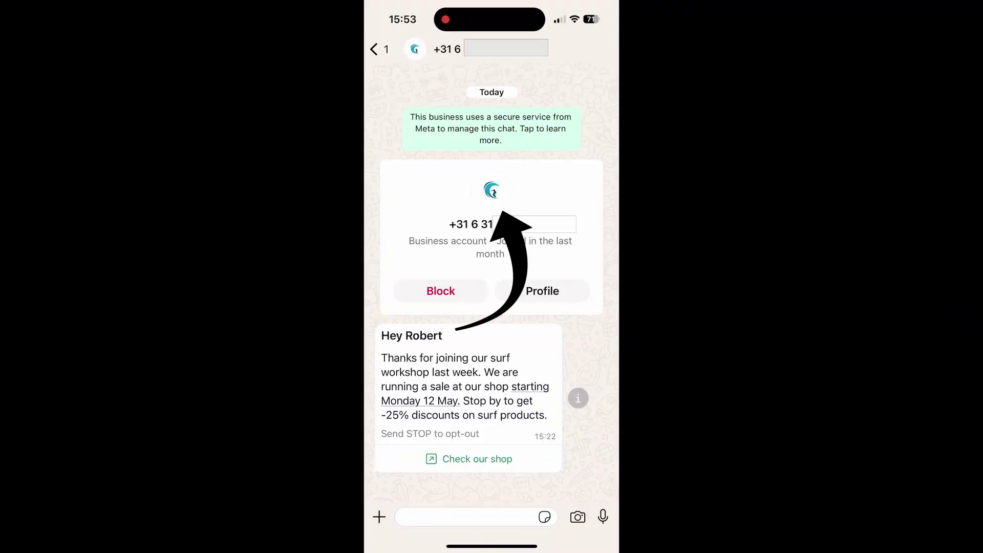
# - Open the business's profile from the WhatsApp chat on the phone and review its details
pyautogui.click(542, 291)
pyautogui.scroll(-2, 492, 307)
pyautogui.scroll(-3, 492, 307)
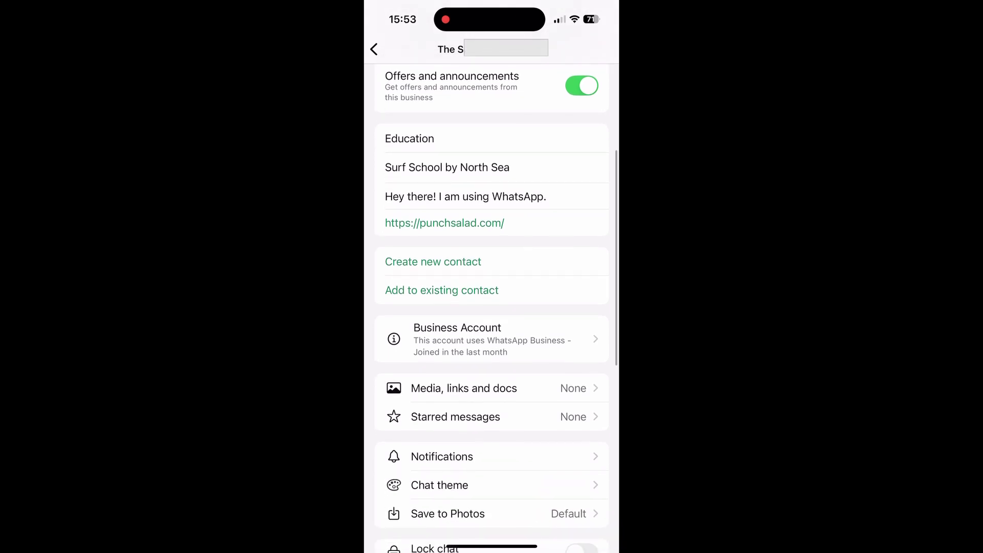
pyautogui.scroll(-1, 491, 307)
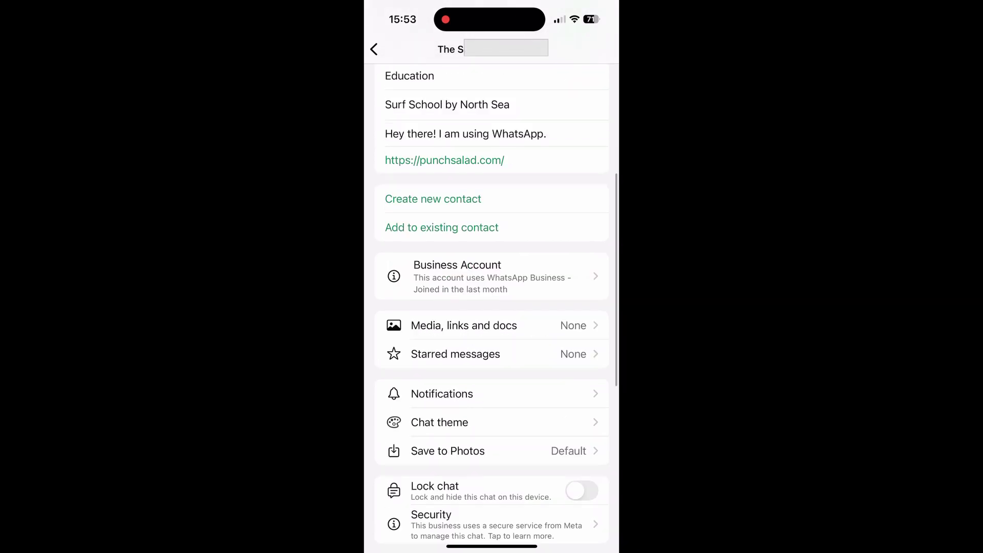